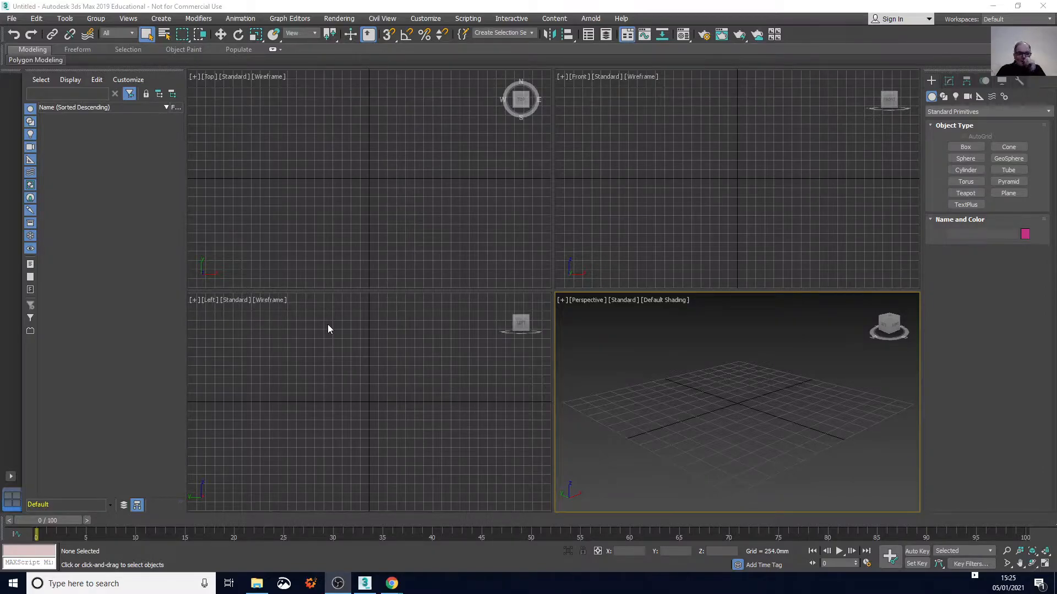
# Open the recent scene Example_13.max
pyautogui.click(11, 20)
pyautogui.moveTo(31, 79)
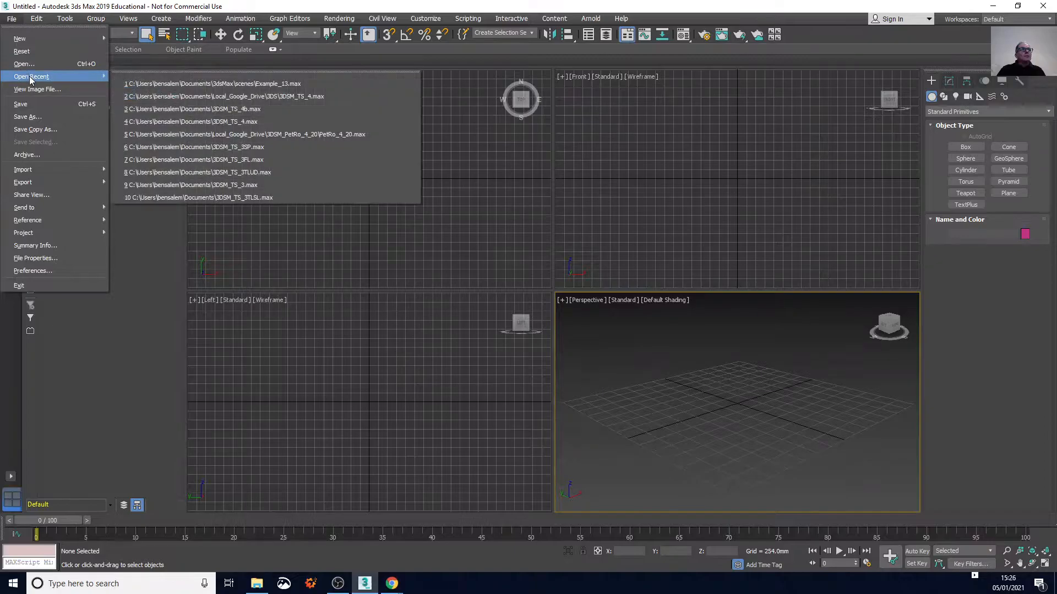
pyautogui.click(190, 85)
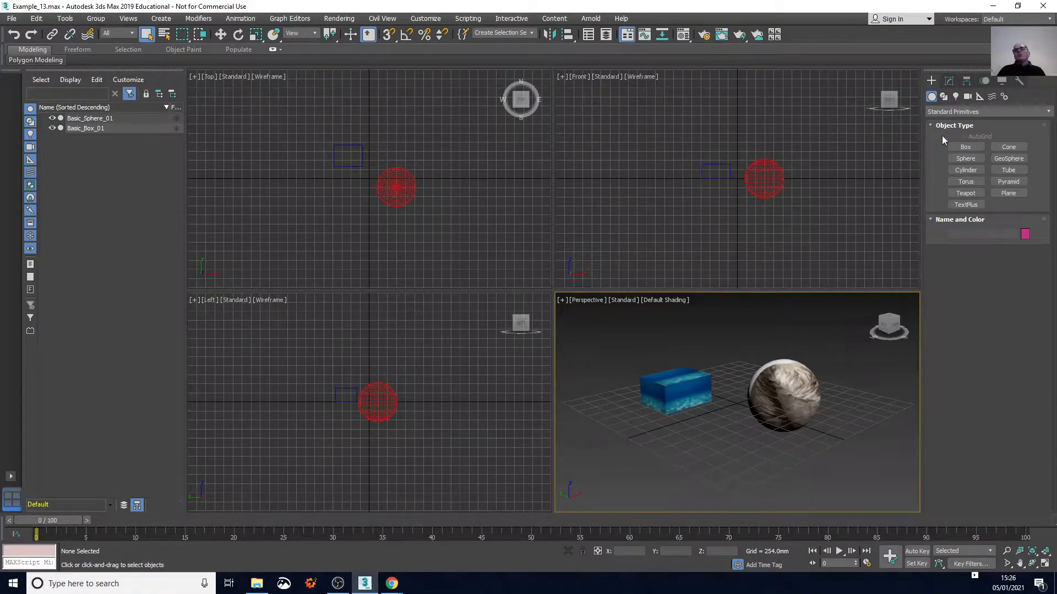
# Create a box about 469 mm long, 461 mm wide and 471 mm high in front of the blue textured box
pyautogui.click(967, 148)
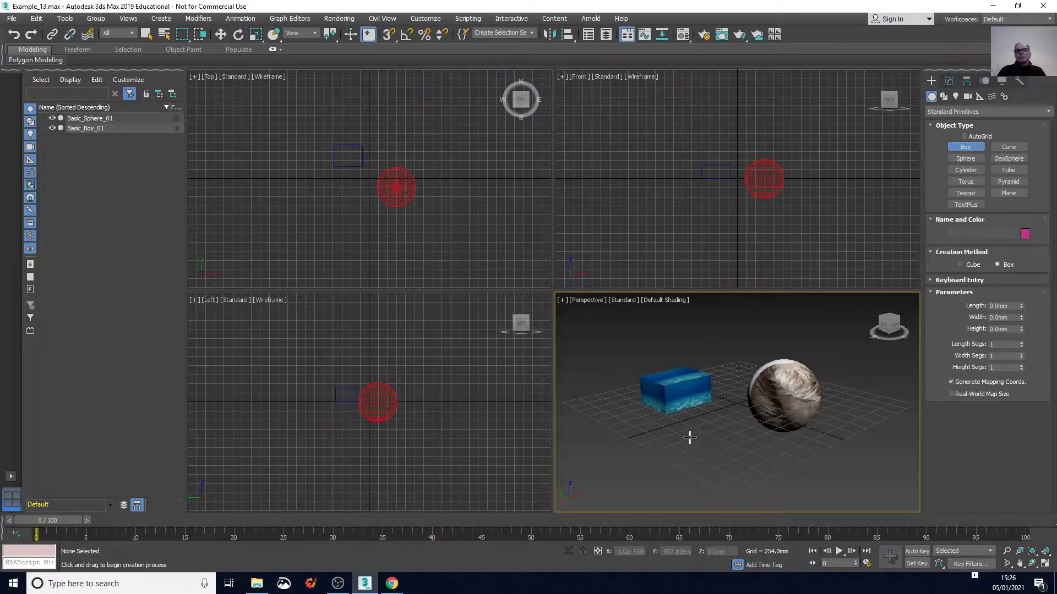
pyautogui.moveTo(690, 438); pyautogui.dragTo(744, 440)
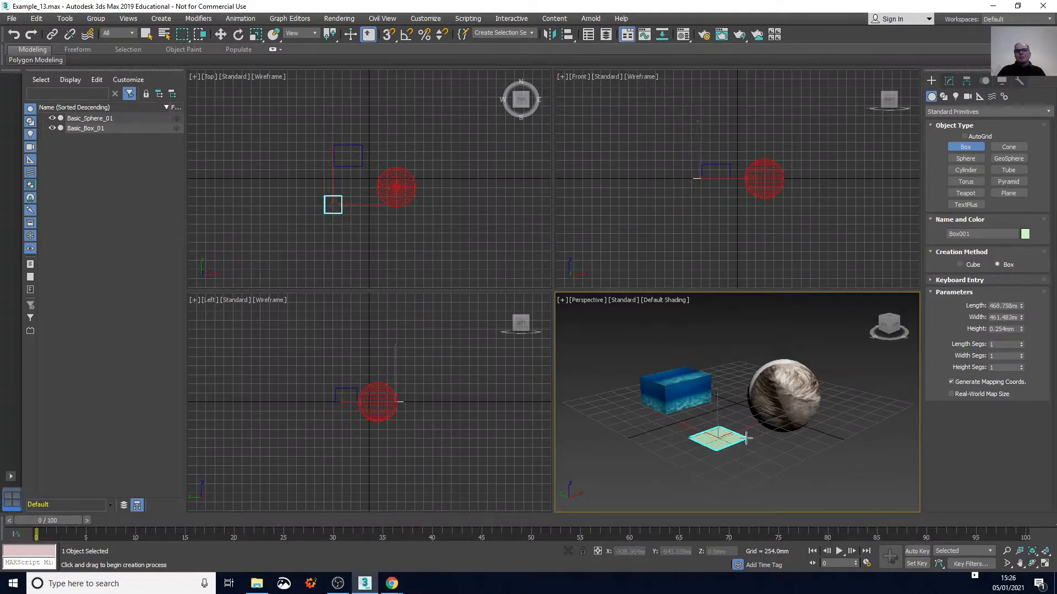
pyautogui.click(746, 435)
pyautogui.click(744, 398)
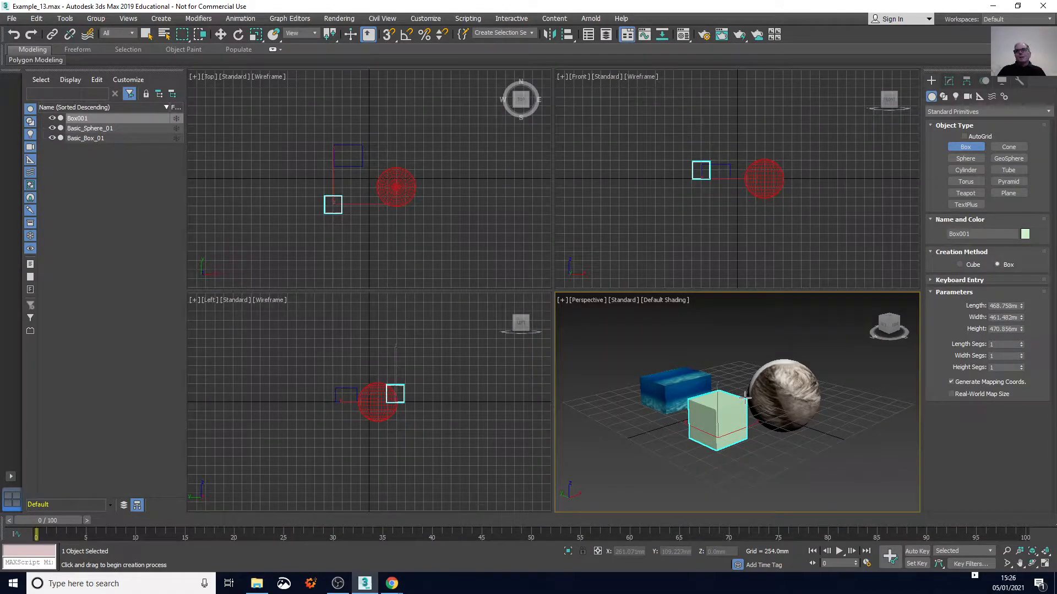
# Rename the new box as Basic_Box_02
pyautogui.click(968, 235)
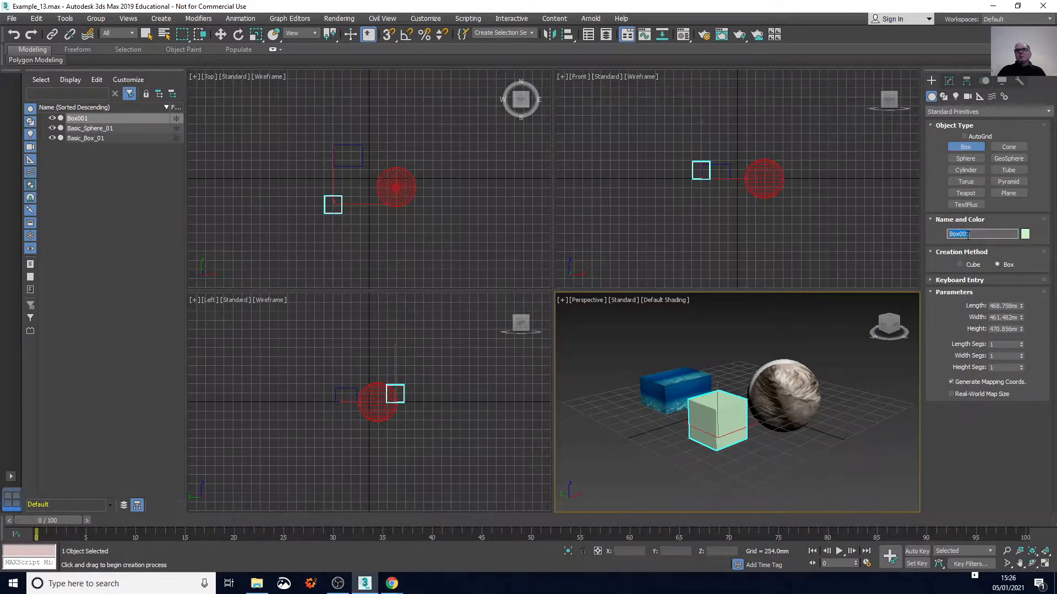
pyautogui.write('Basic_box')
pyautogui.press('BackSpace')
pyautogui.press('BackSpace')
pyautogui.press('BackSpace')
pyautogui.write('Box')
pyautogui.press('Return')
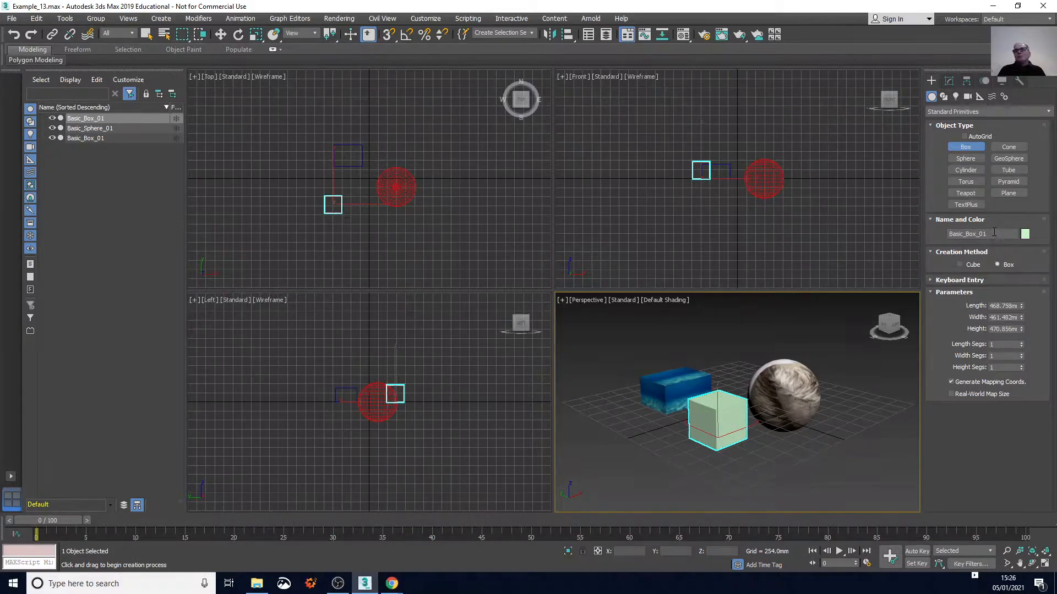
pyautogui.press('BackSpace')
pyautogui.press('Return')
# Change the object colour of Basic_Box_02 to salmon pink from the 3ds Max palette
pyautogui.click(1025, 235)
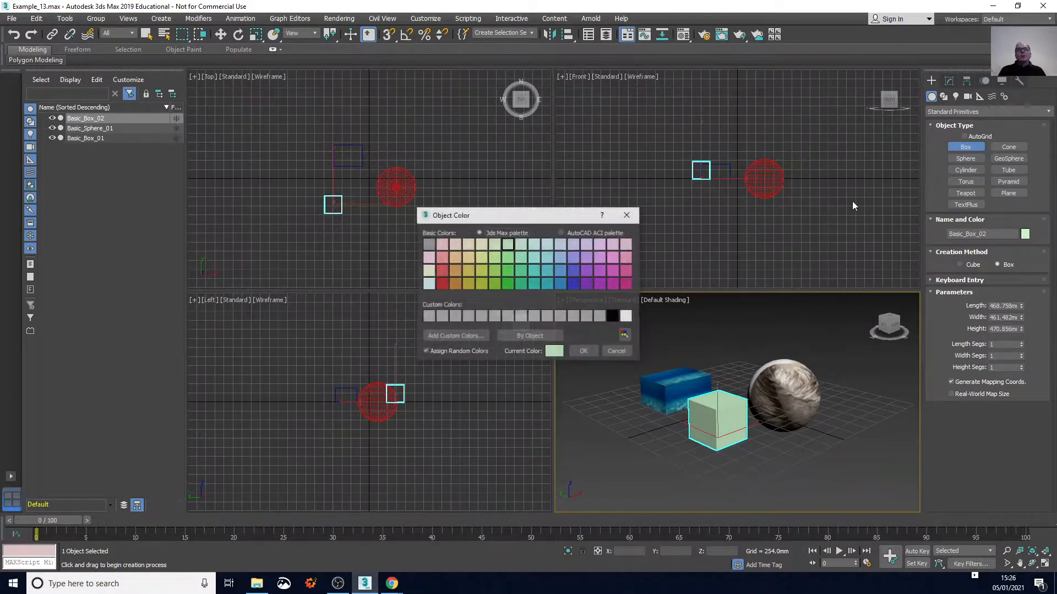
pyautogui.click(441, 257)
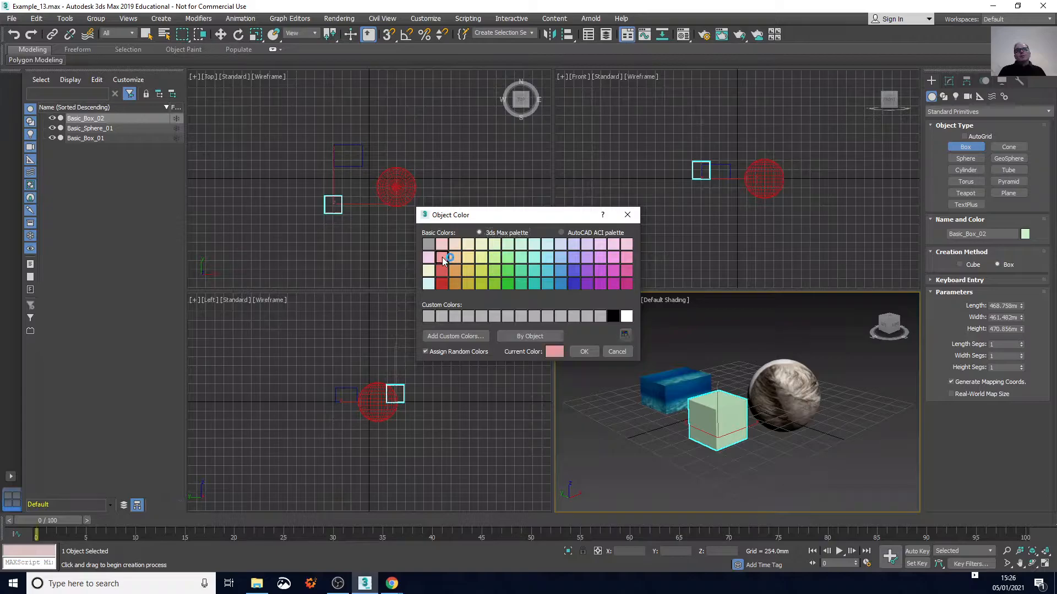
pyautogui.click(583, 352)
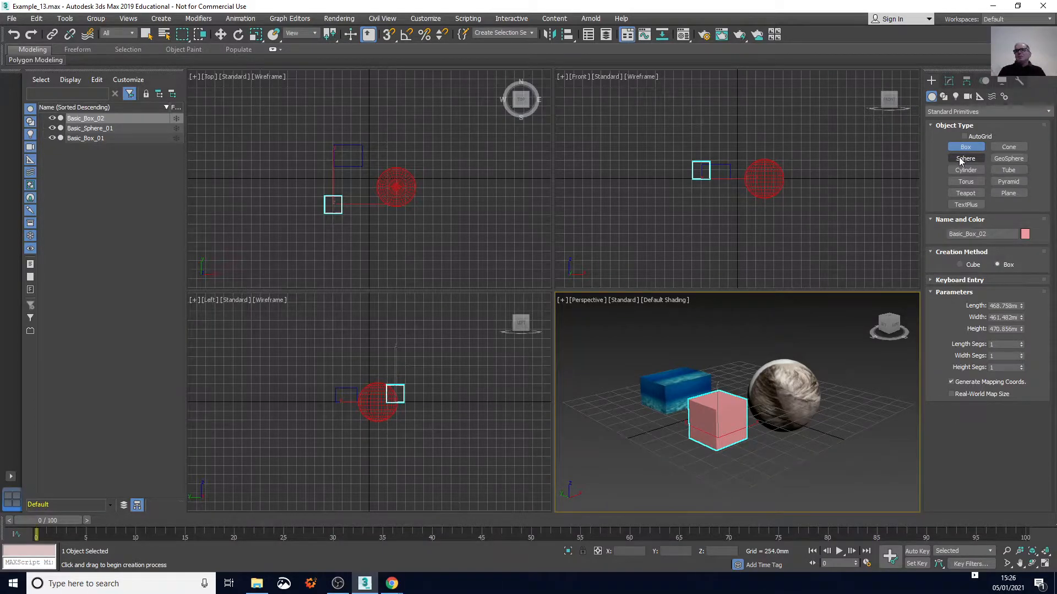
# Create a sphere of about 365 mm radius beside the textured sphere and name it Basic_Sphere_02
pyautogui.click(963, 159)
pyautogui.moveTo(853, 406); pyautogui.dragTo(870, 414)
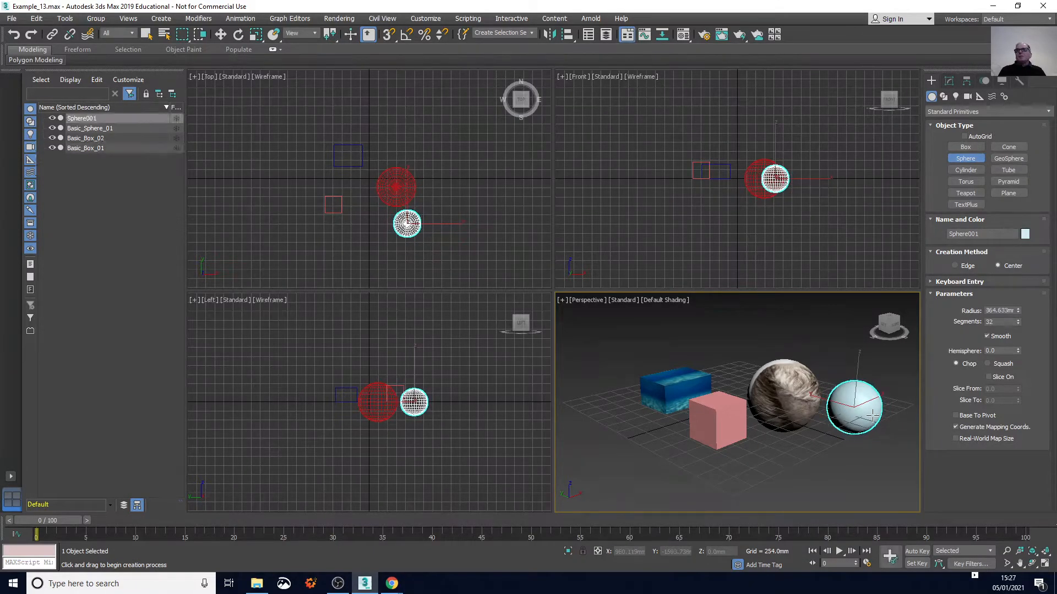
pyautogui.click(975, 233)
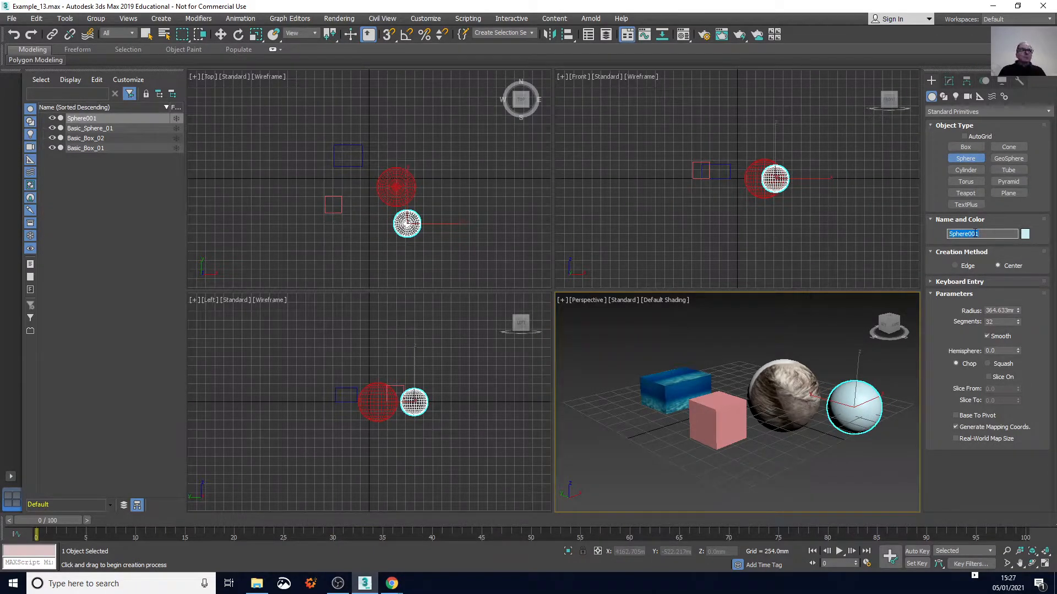
pyautogui.write('Basic_Sphere_02')
pyautogui.press('Return')
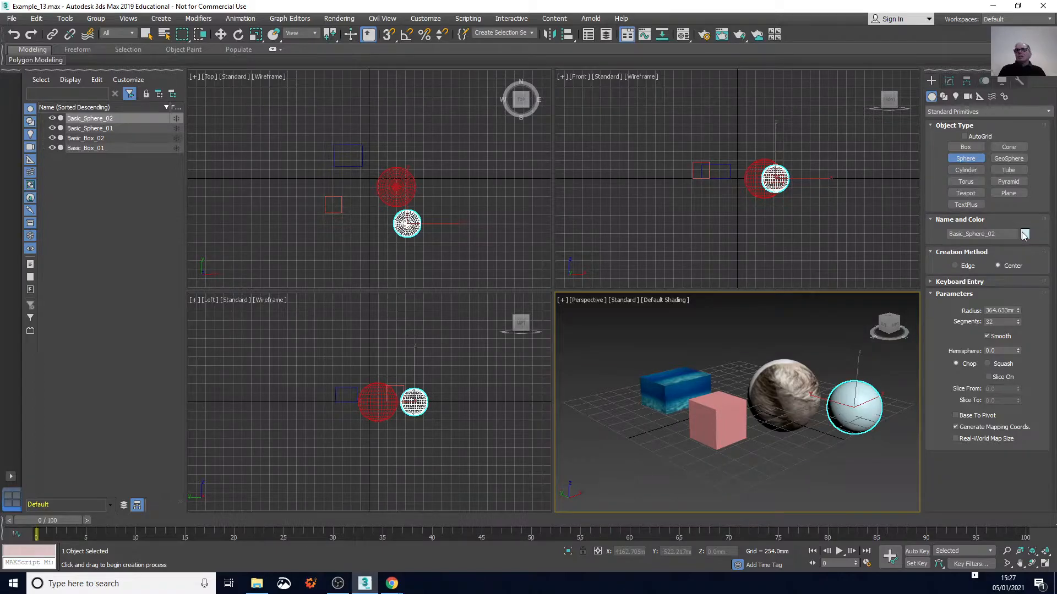
# Change the object colour of Basic_Sphere_02 to medium blue from the 3ds Max palette
pyautogui.click(1024, 234)
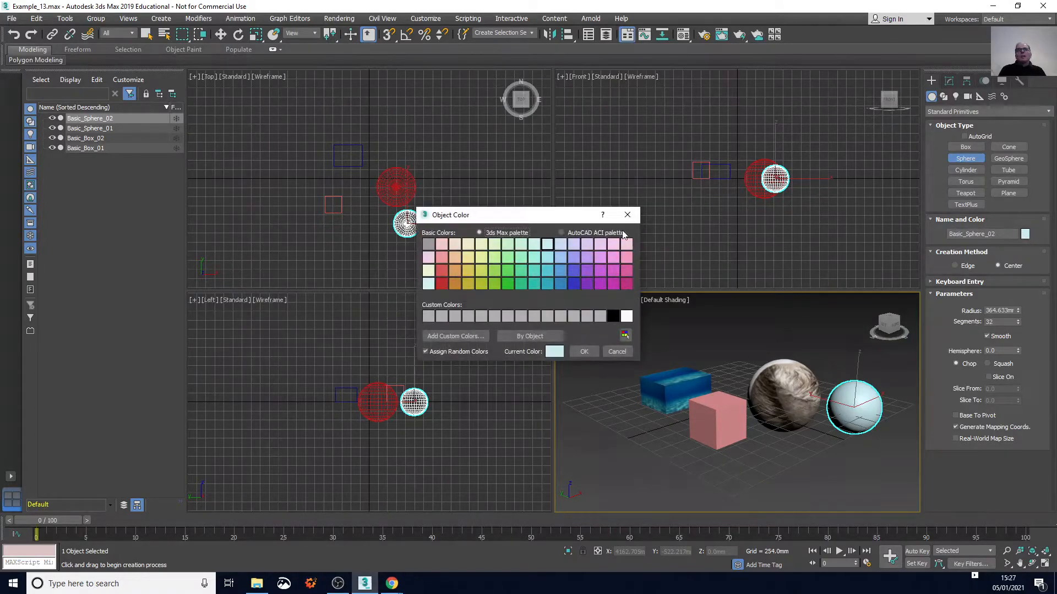
pyautogui.click(562, 269)
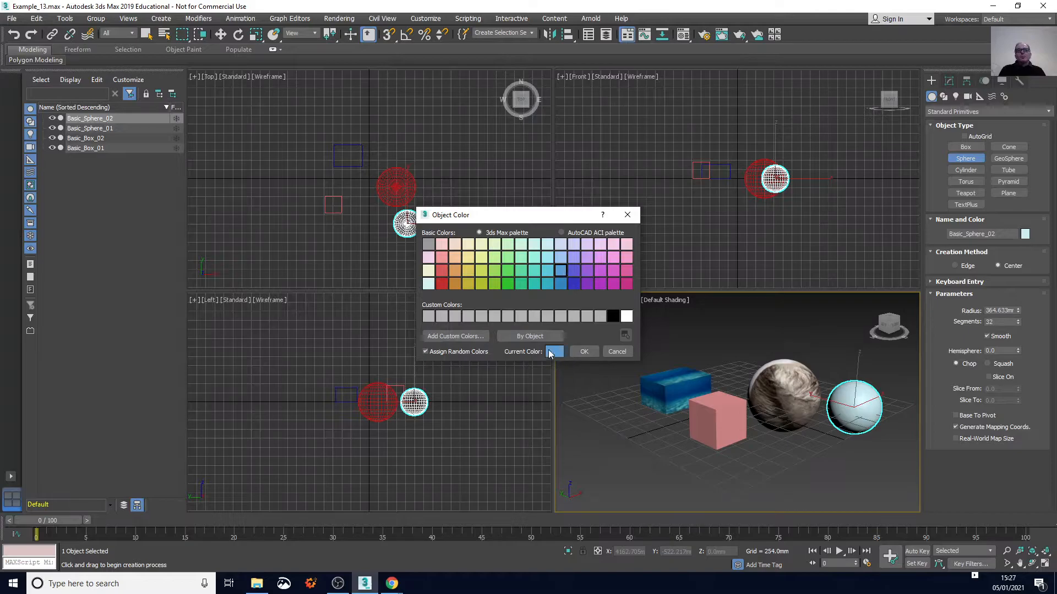
pyautogui.click(582, 351)
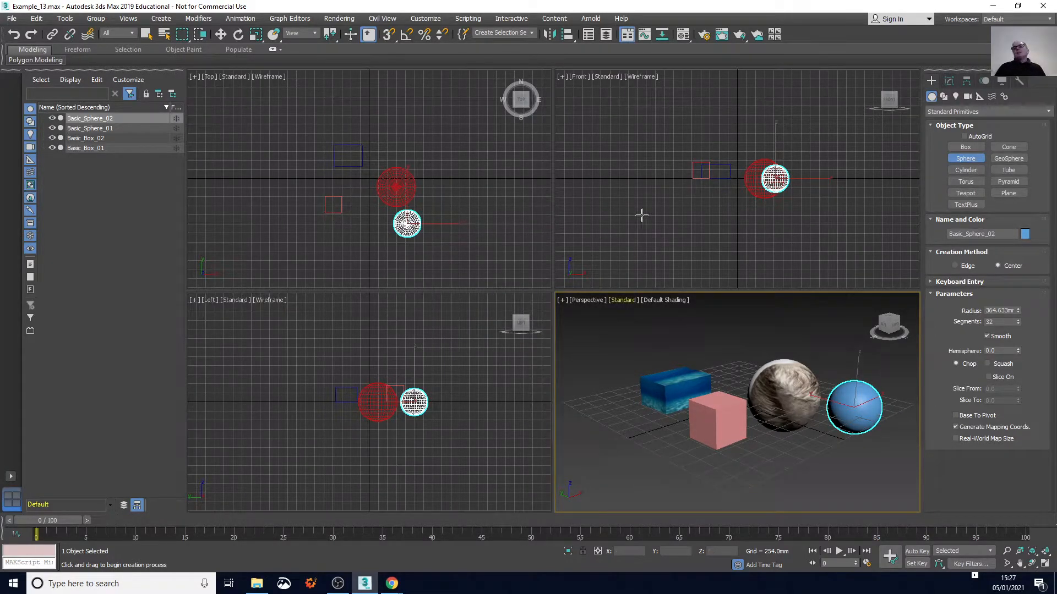
# Set the radius of Basic_Sphere_02 to 360 mm
pyautogui.click(998, 311)
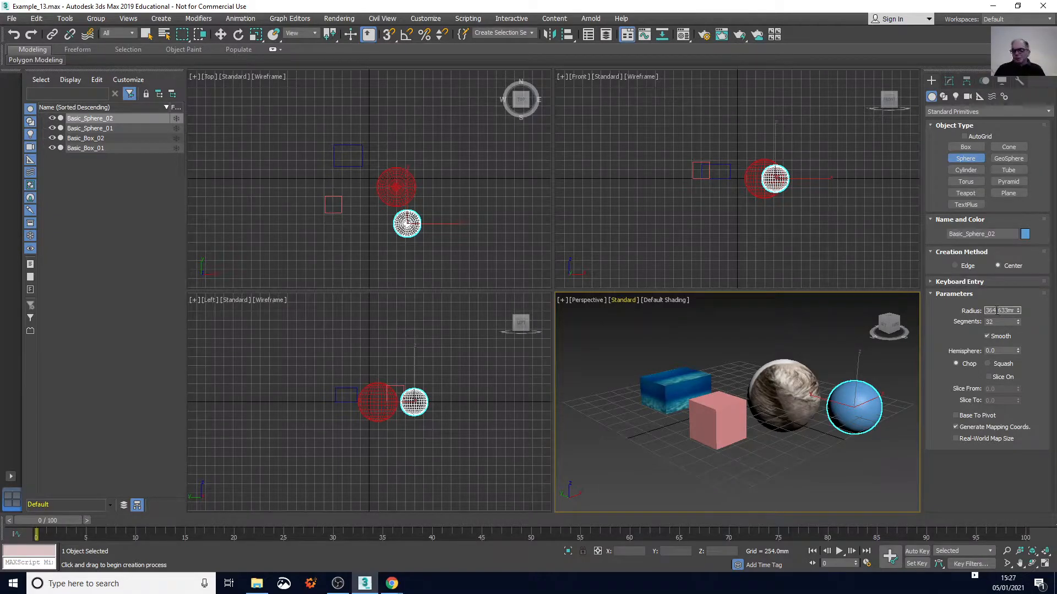
pyautogui.write('360')
pyautogui.press('Return')
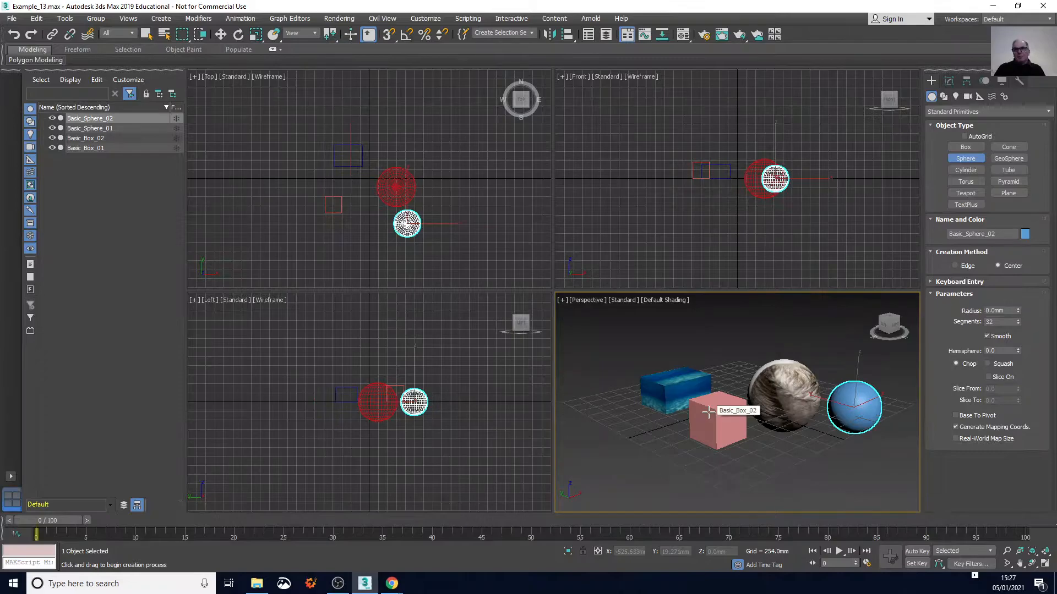
# Modify Basic_Box_02 to a length of 470 mm, a width of 460 mm and a height of 470 mm, and deselect it
pyautogui.click(949, 81)
pyautogui.click(717, 418)
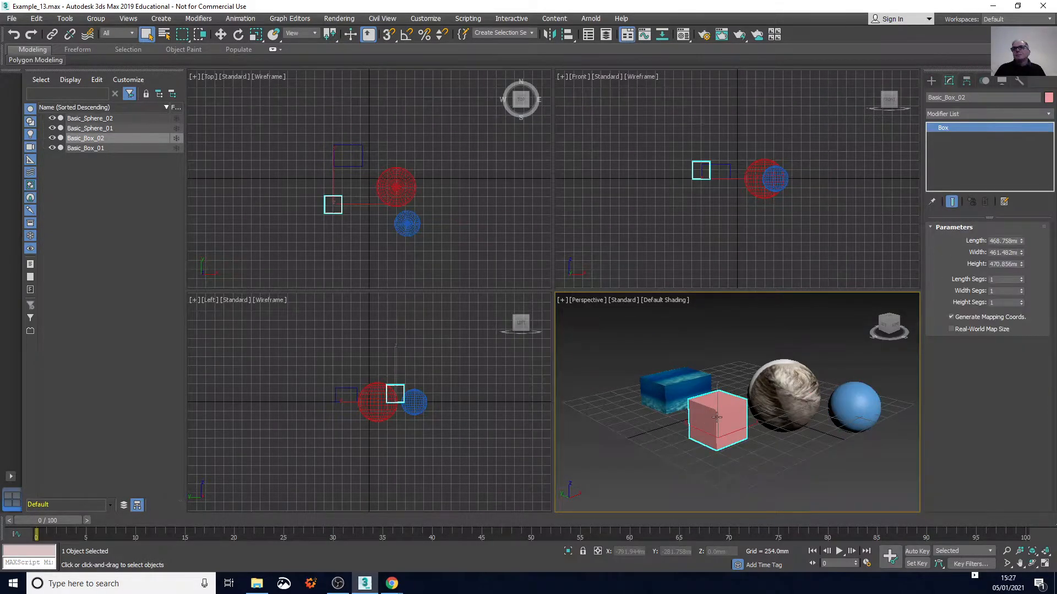
pyautogui.doubleClick(1002, 240)
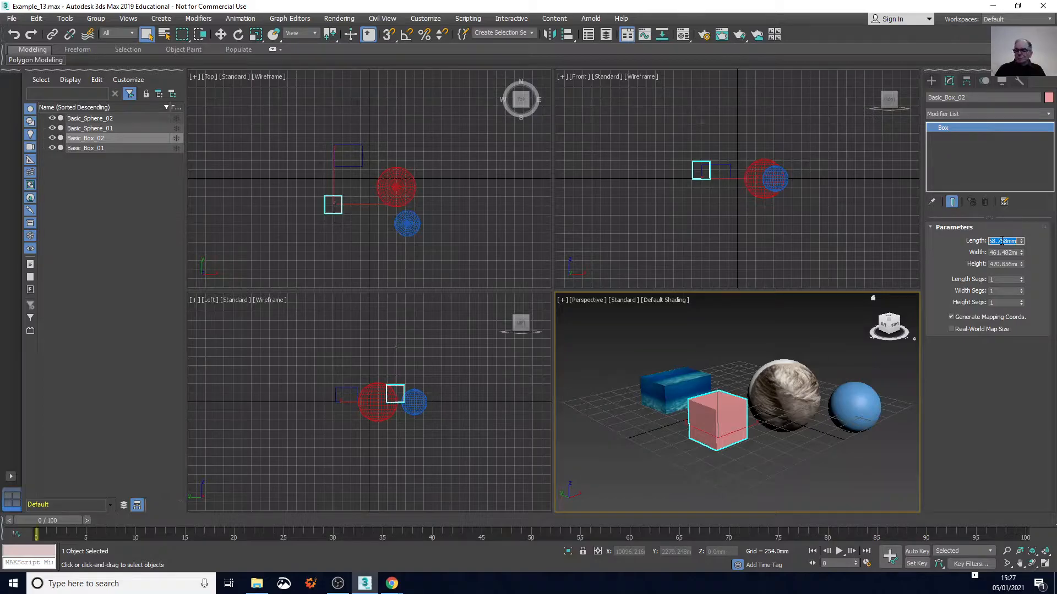
pyautogui.write('470')
pyautogui.doubleClick(1006, 252)
pyautogui.doubleClick(1006, 252)
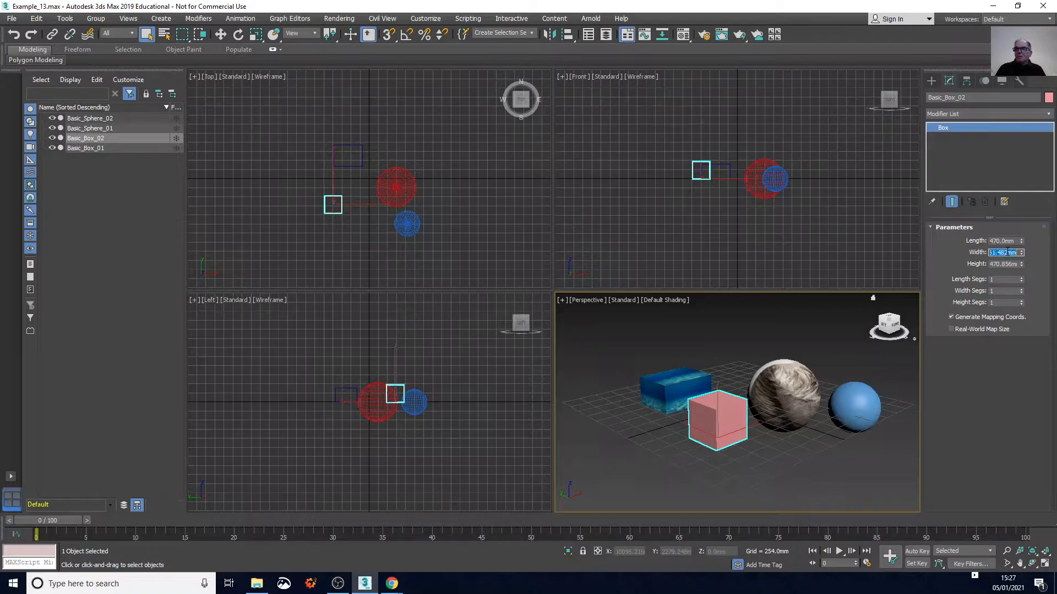
pyautogui.write('460')
pyautogui.doubleClick(1008, 264)
pyautogui.write('470')
pyautogui.press('Return')
pyautogui.click(760, 471)
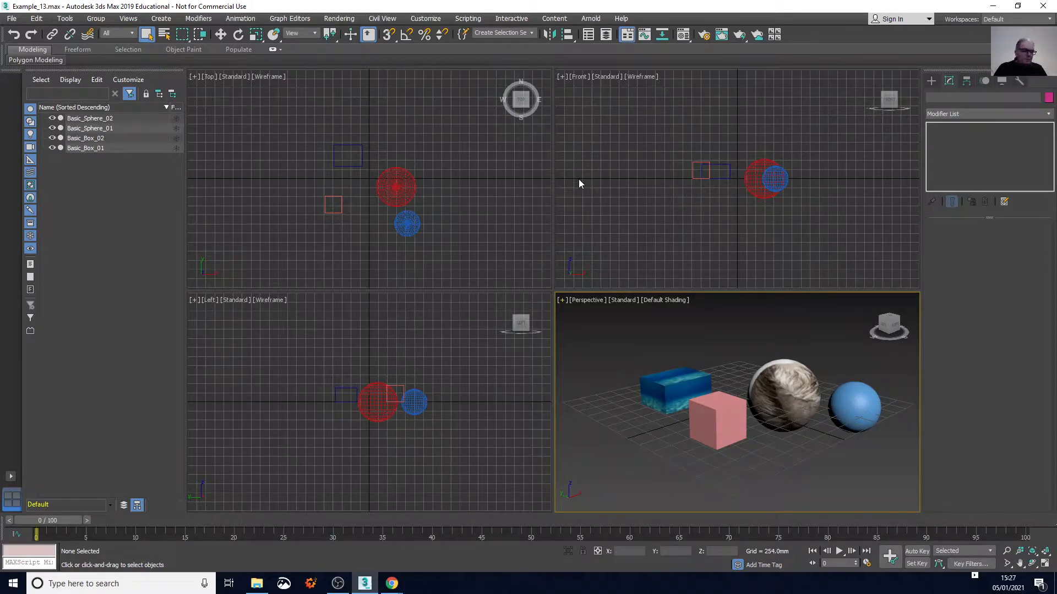
# In the Material Editor, give the 03 - Default material an ochre diffuse colour of about RGB 126, 71, 12
pyautogui.press('m')
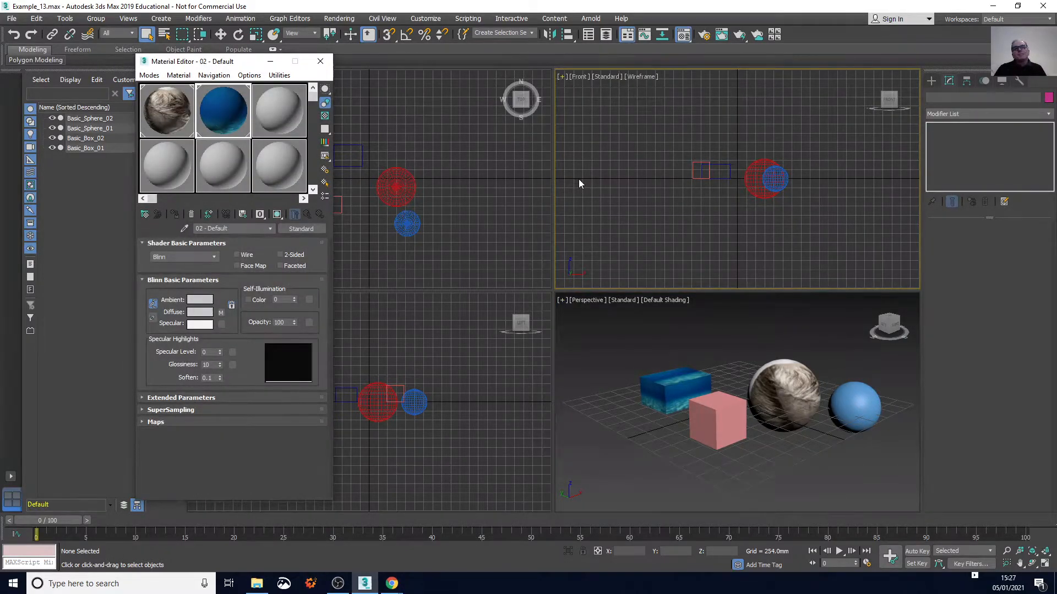
pyautogui.click(286, 108)
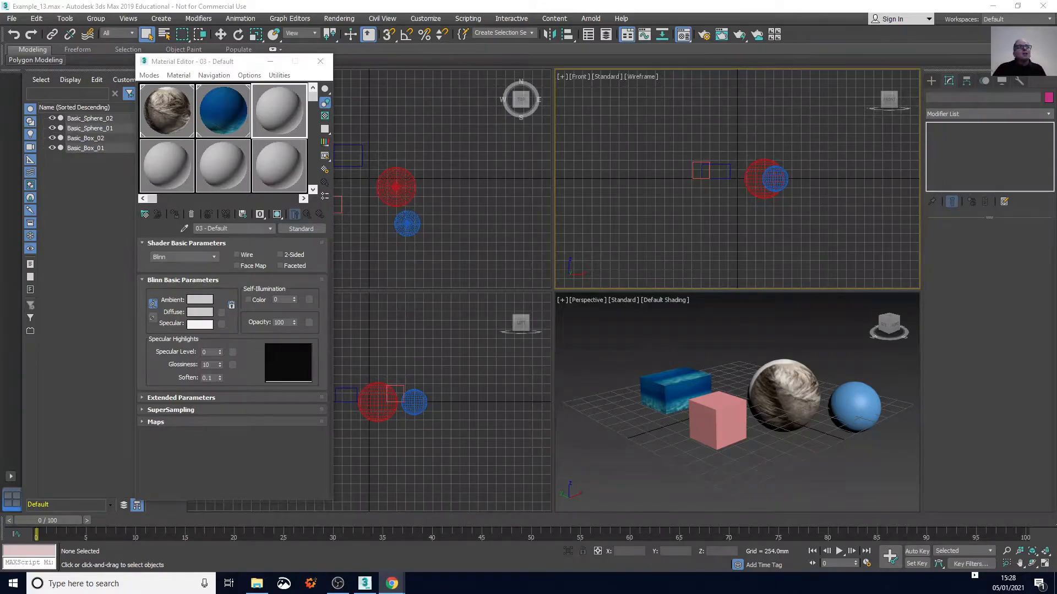
pyautogui.click(279, 115)
pyautogui.click(201, 313)
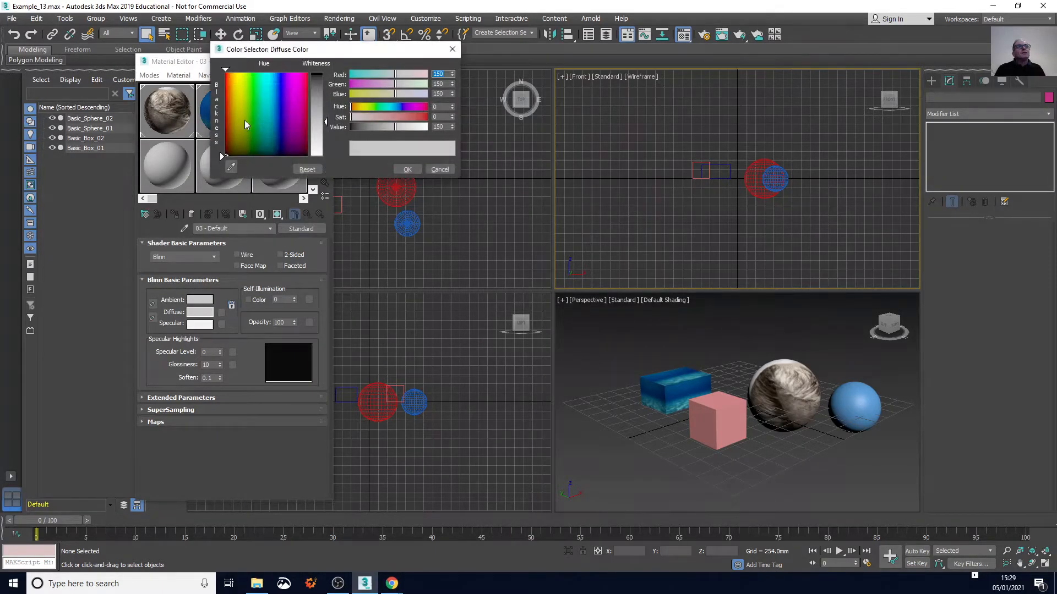
pyautogui.click(424, 117)
pyautogui.moveTo(424, 119); pyautogui.dragTo(407, 122)
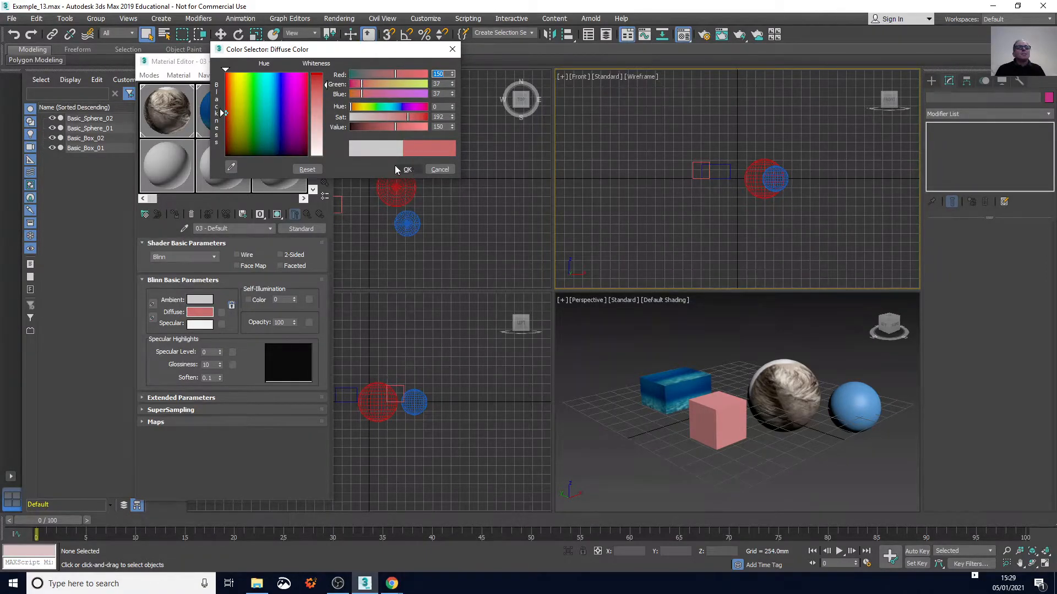
pyautogui.moveTo(227, 116); pyautogui.dragTo(232, 122)
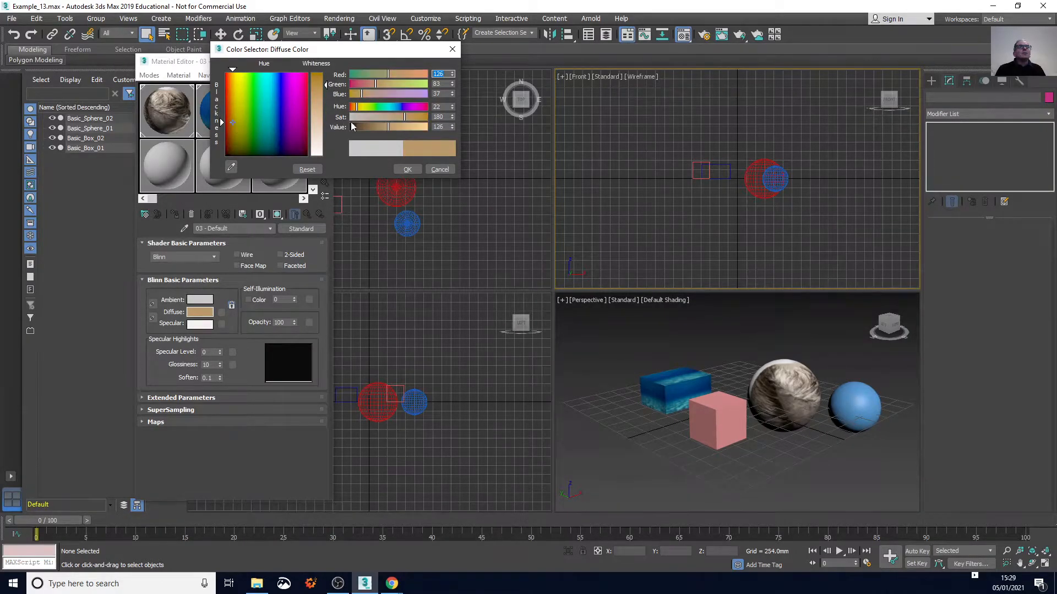
pyautogui.moveTo(404, 116); pyautogui.dragTo(420, 117)
pyautogui.click(415, 170)
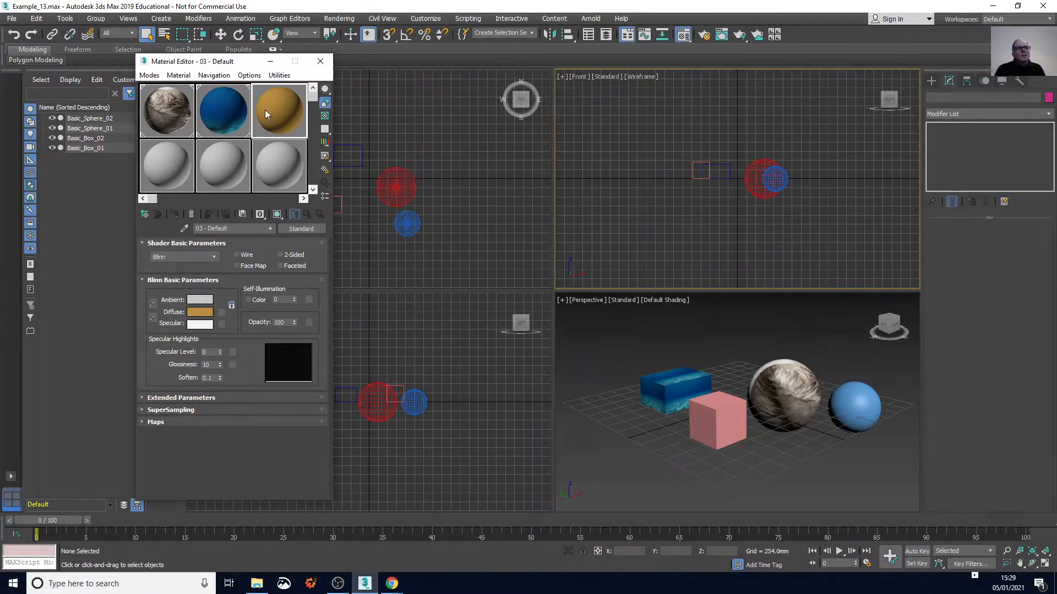
# Lock the ambient colour of the 03 - Default material to its diffuse colour
pyautogui.click(200, 300)
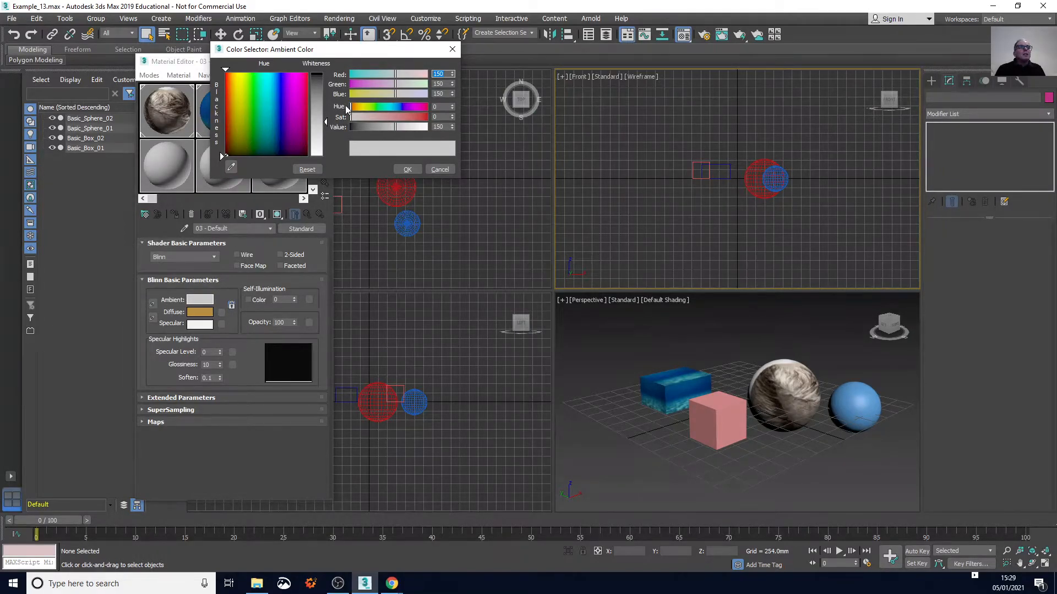
pyautogui.click(437, 170)
pyautogui.click(152, 303)
pyautogui.click(512, 325)
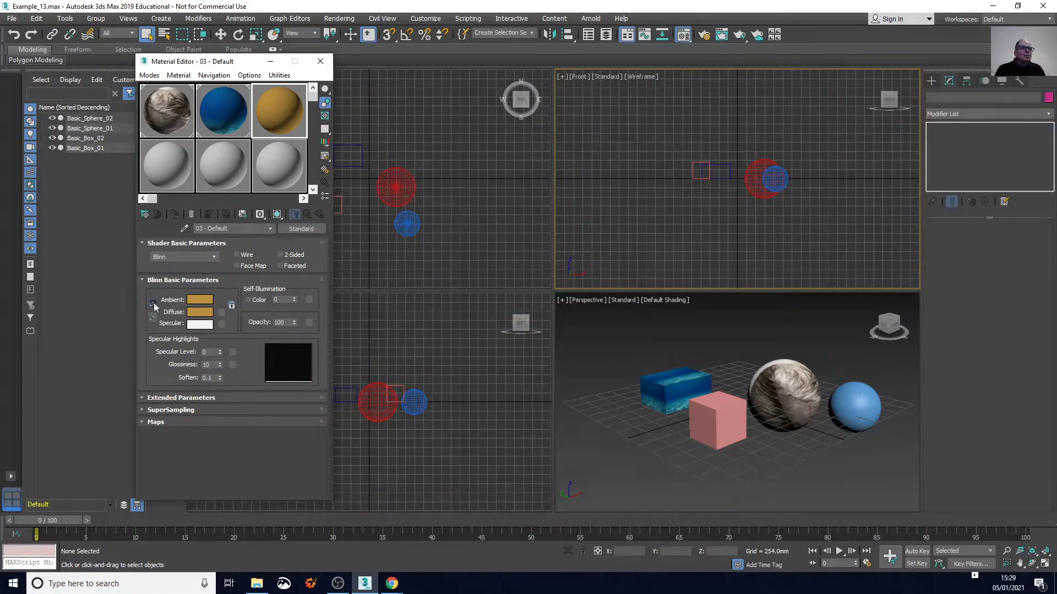
# Set the ambient colour of the 03 - Default material to a light purple of about RGB 126, 81, 133
pyautogui.click(200, 300)
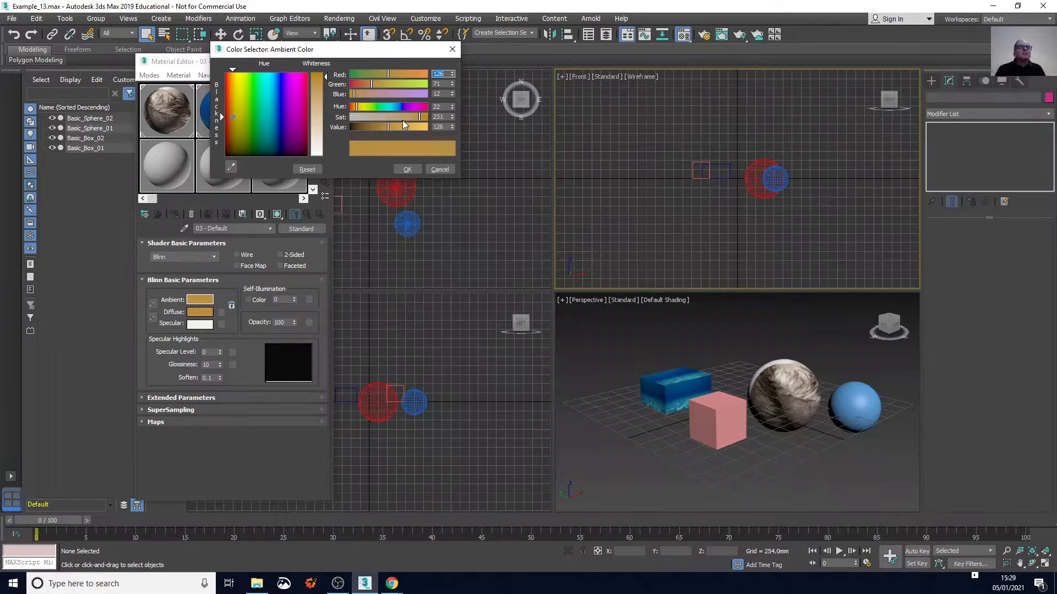
pyautogui.moveTo(418, 115); pyautogui.dragTo(389, 95)
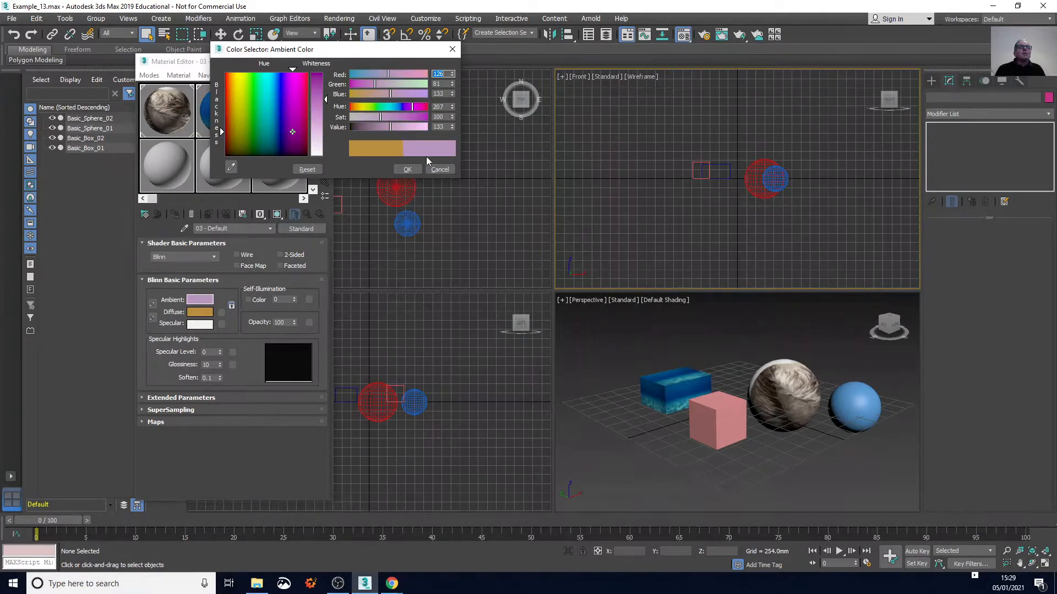
pyautogui.click(408, 170)
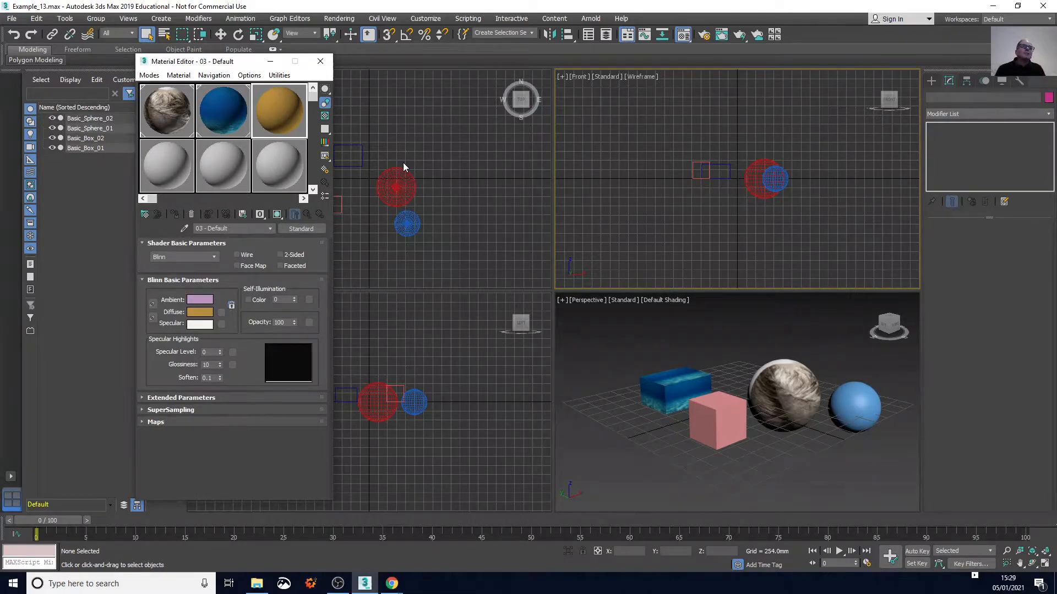
# Set the ambient colour of the 03 - Default material to a saturated purple of about RGB 116, 0, 133
pyautogui.click(203, 303)
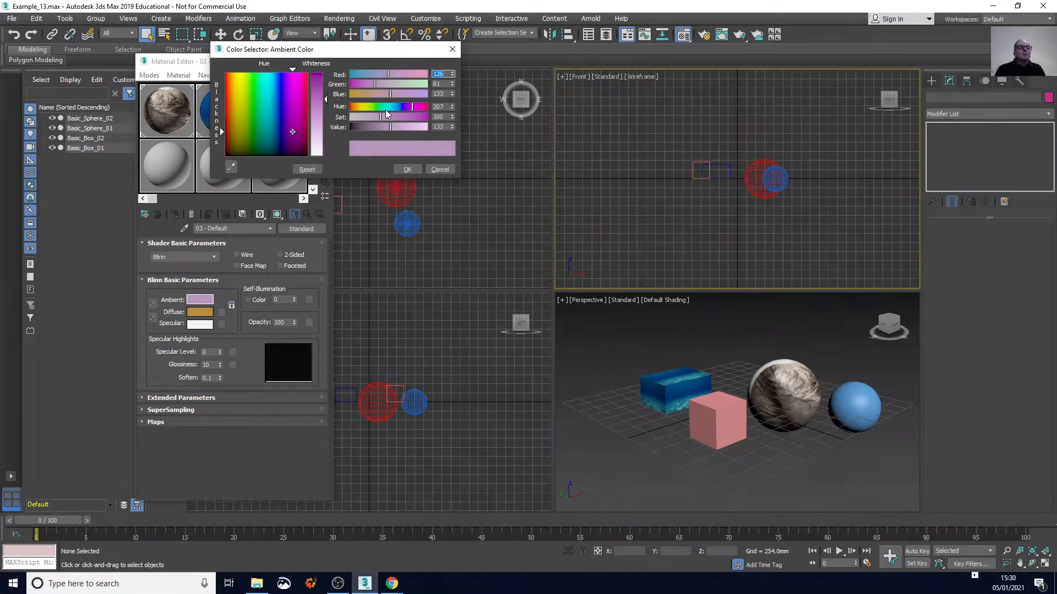
pyautogui.moveTo(379, 49); pyautogui.dragTo(538, 51)
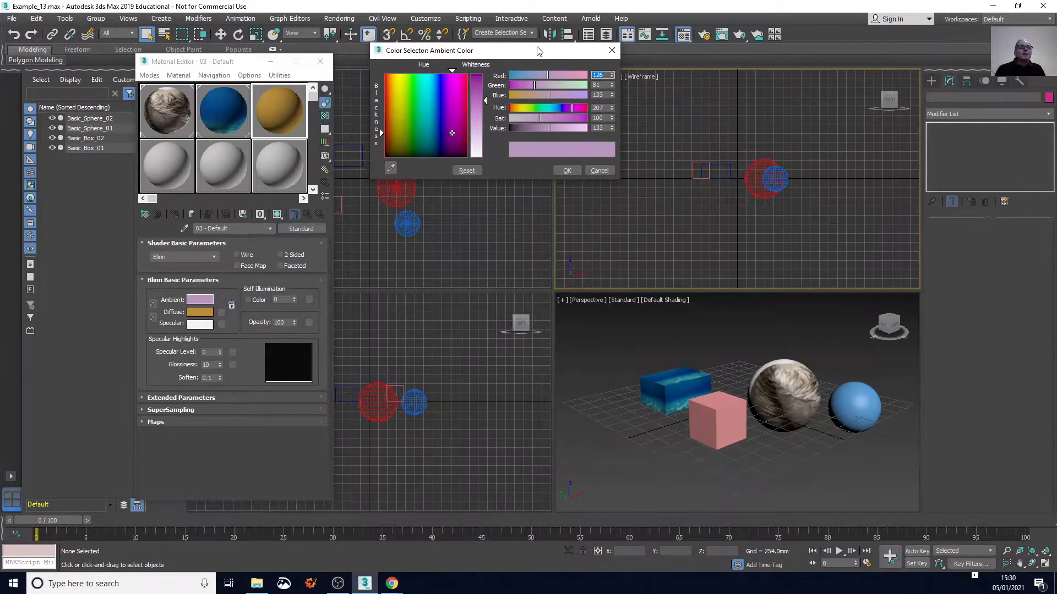
pyautogui.moveTo(540, 118); pyautogui.dragTo(643, 120)
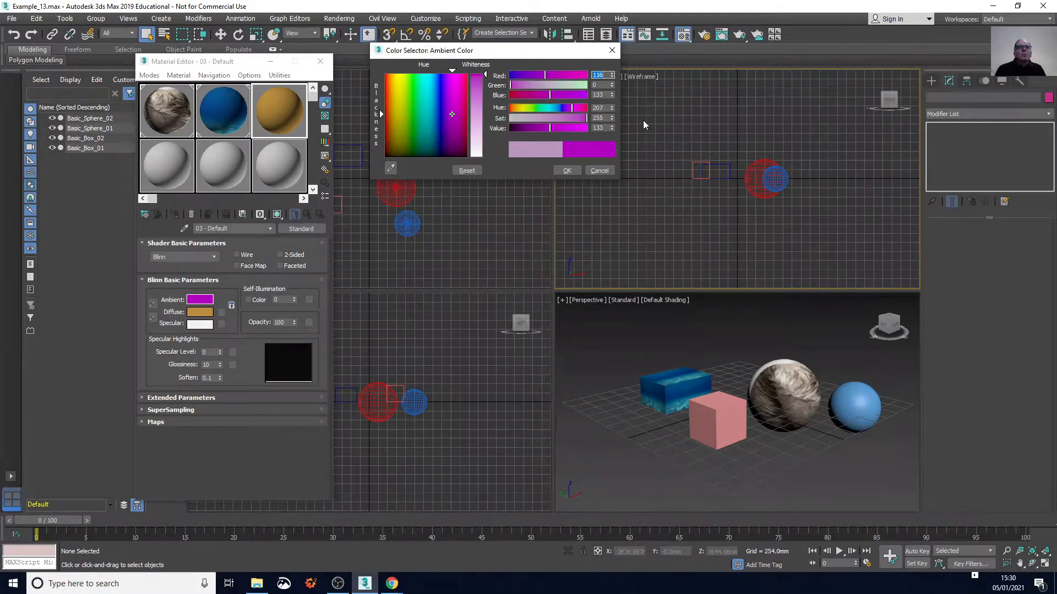
pyautogui.click(566, 170)
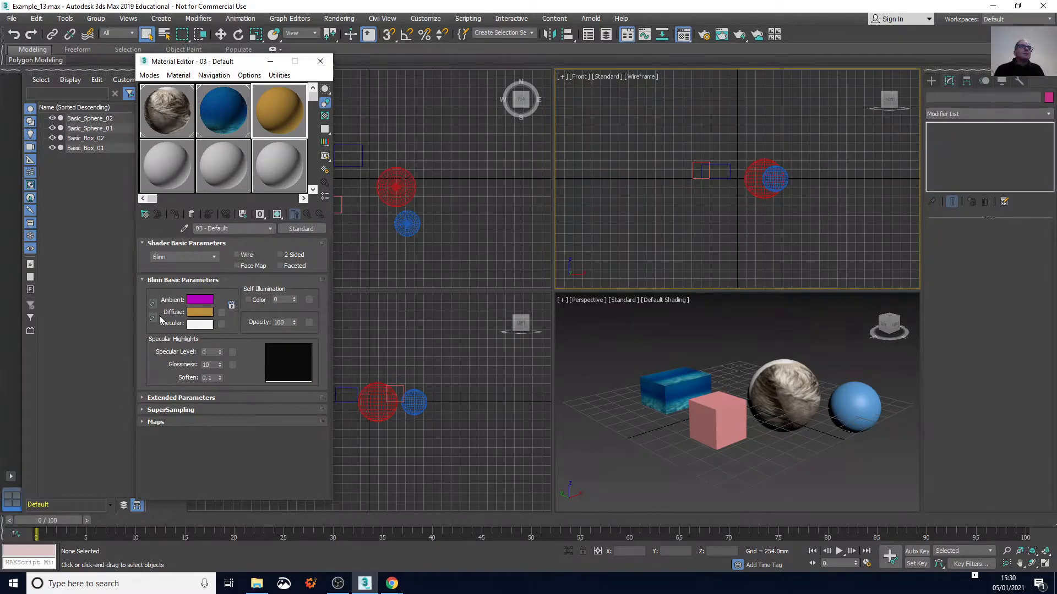
# Give the 03 - Default material a yellow specular colour of RGB 230, 230, 1 and assign it to Basic_Box_02
pyautogui.click(199, 324)
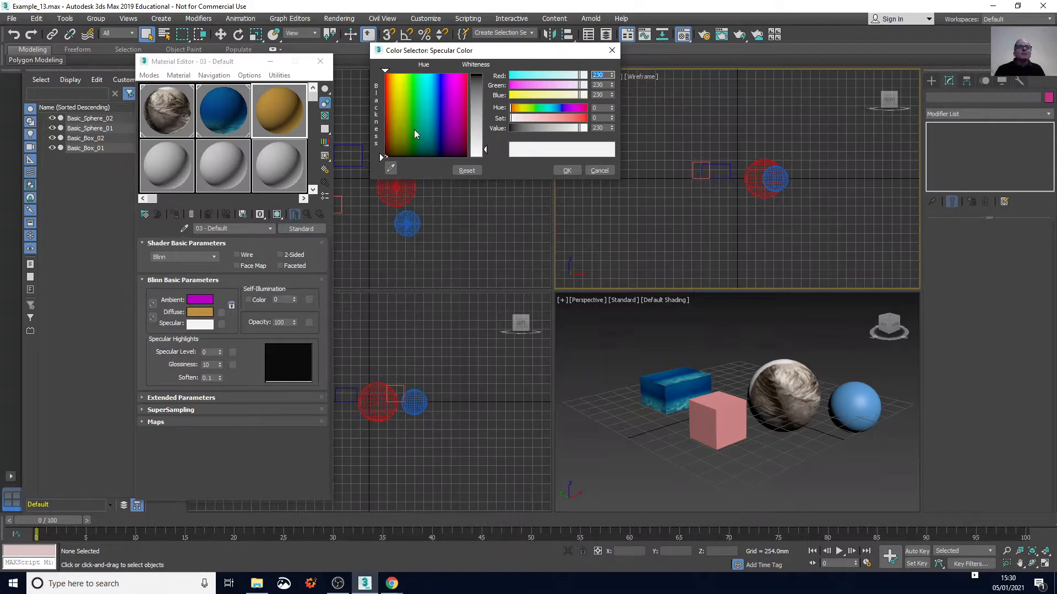
pyautogui.click(509, 95)
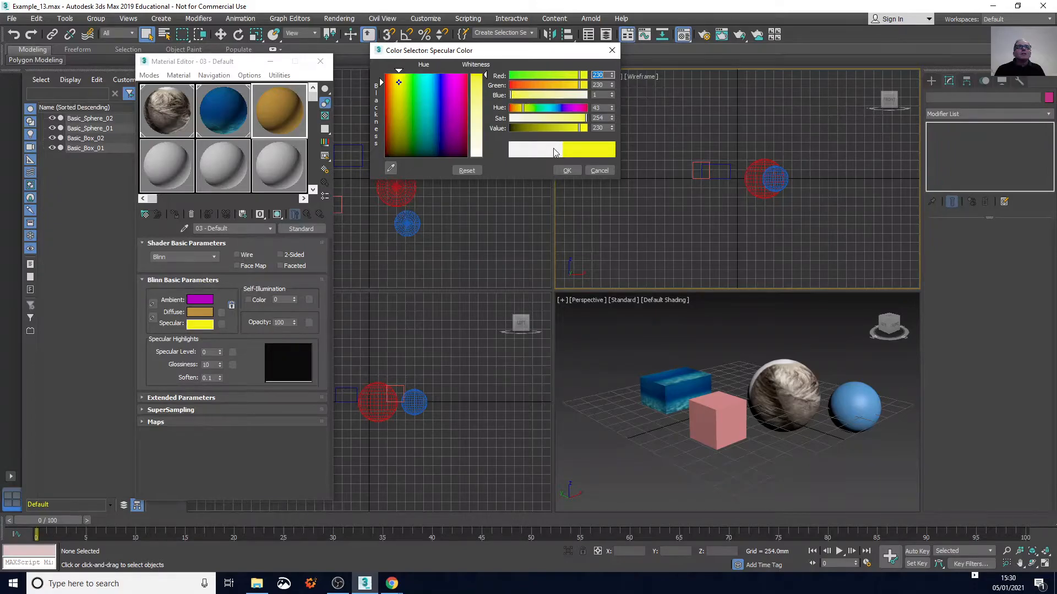
pyautogui.click(571, 170)
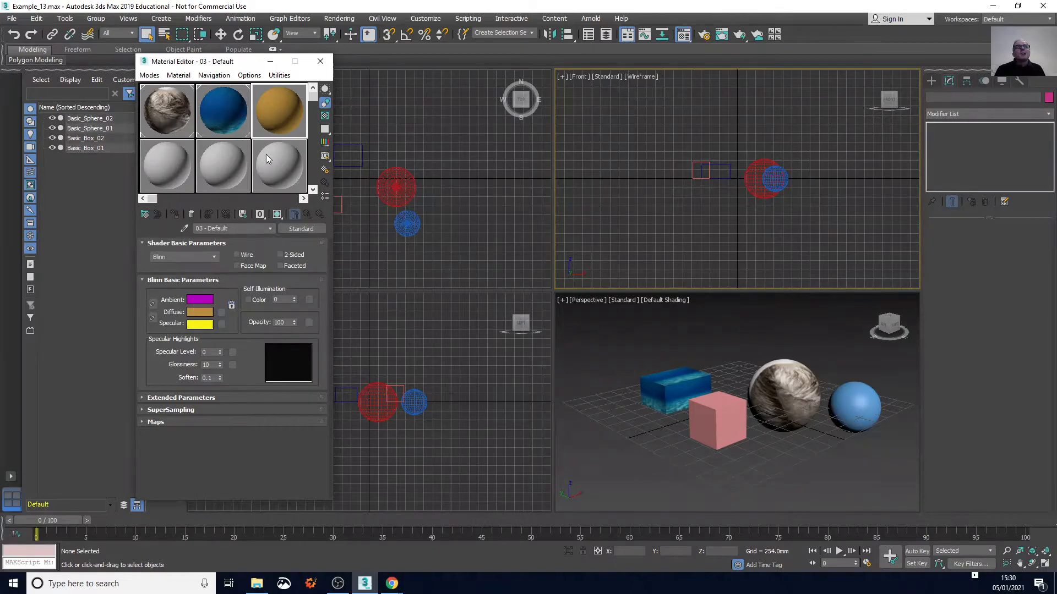
pyautogui.moveTo(270, 114); pyautogui.dragTo(726, 408)
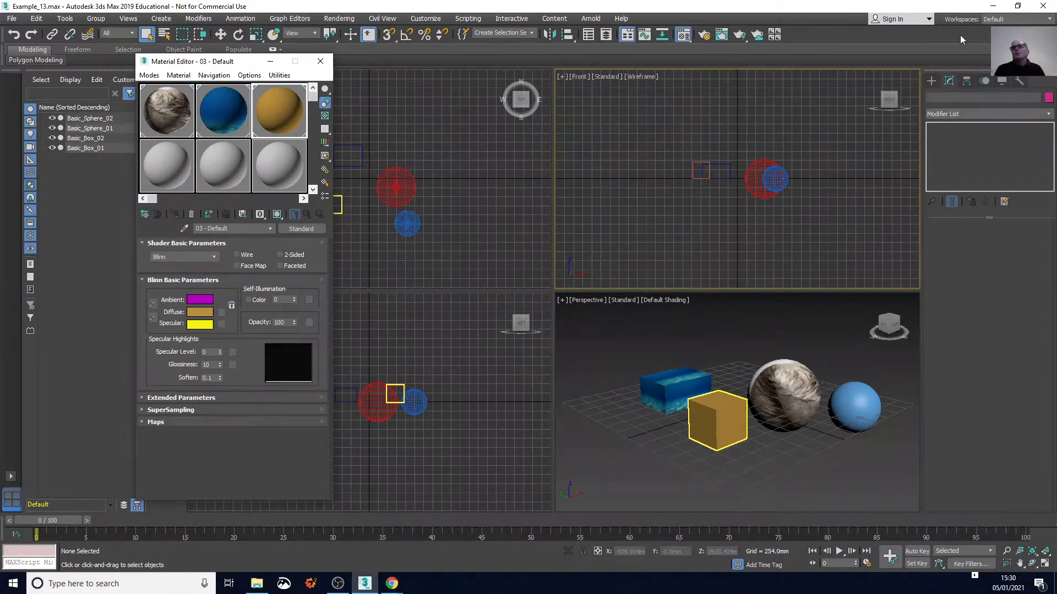
pyautogui.click(929, 81)
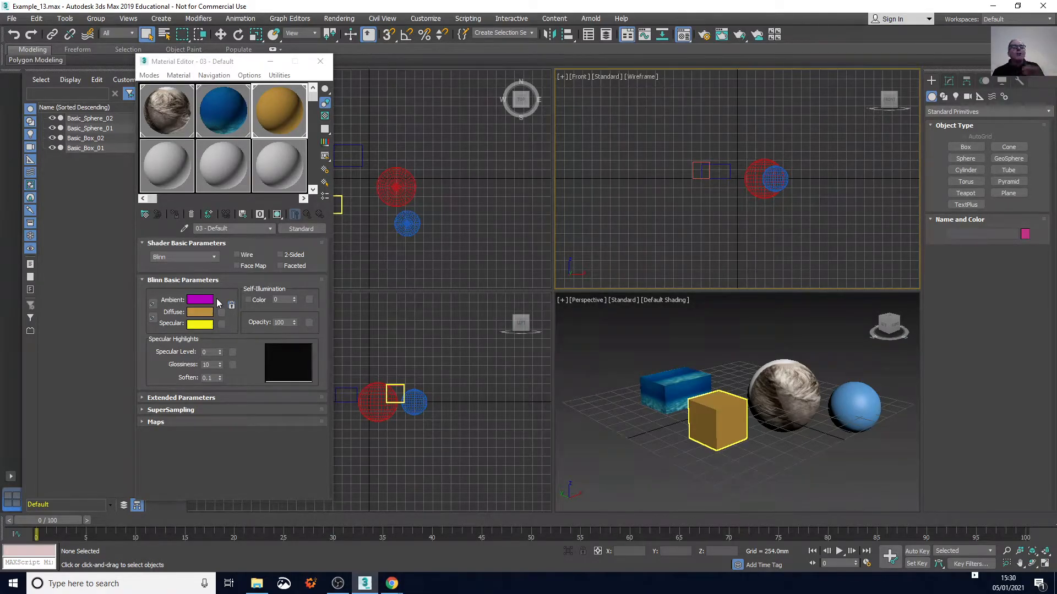
# Set the glossiness of the 03 - Default material to 66 and its opacity to 47
pyautogui.click(220, 363)
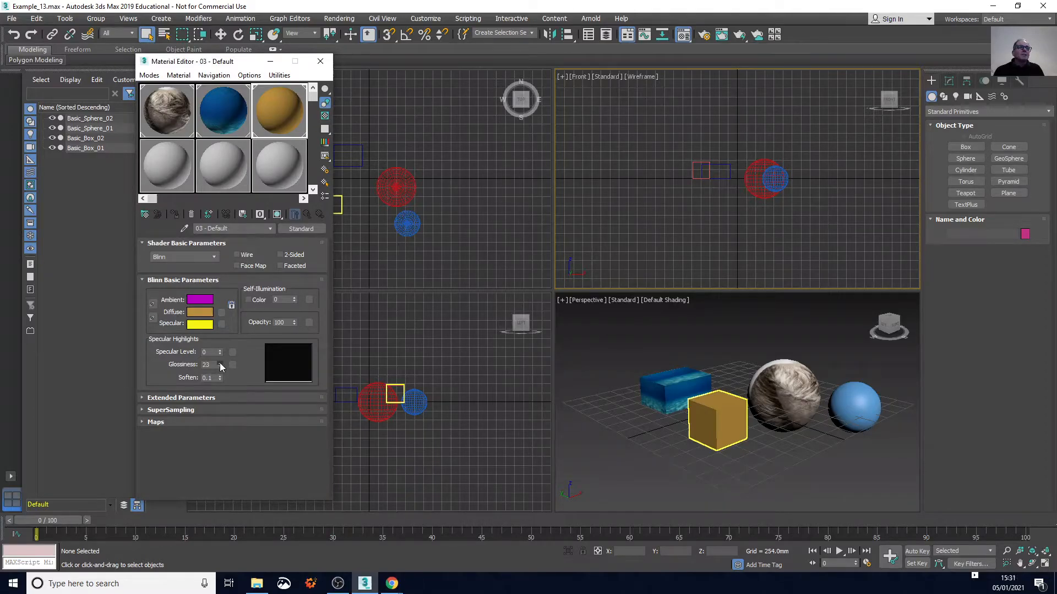
pyautogui.click(220, 363)
pyautogui.click(220, 363)
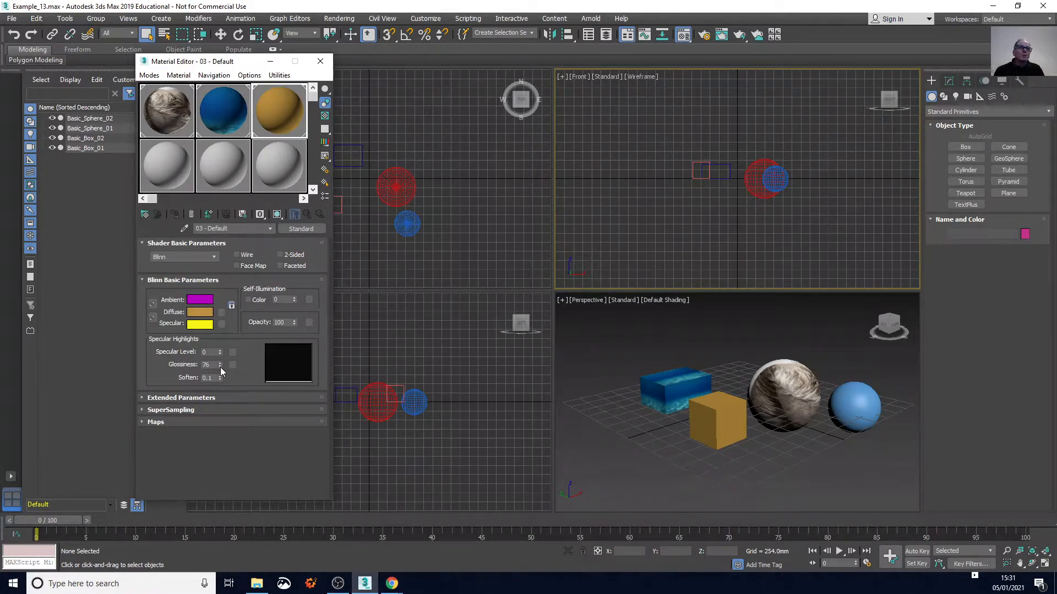
pyautogui.click(220, 367)
pyautogui.click(214, 364)
pyautogui.click(285, 323)
pyautogui.moveTo(293, 324); pyautogui.dragTo(295, 322)
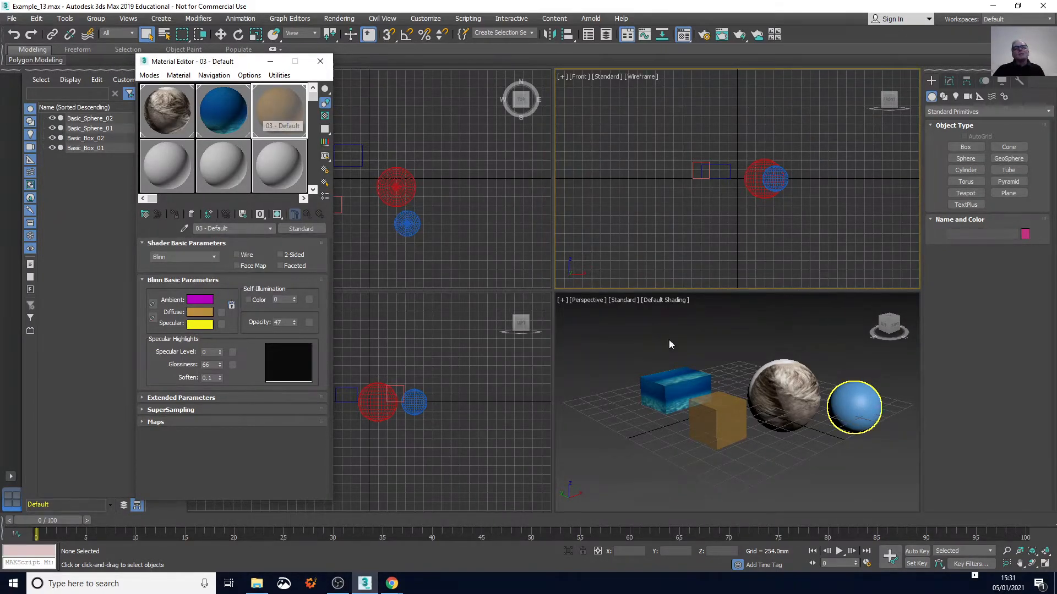
# Give the 09 - Default material a red specular colour of RGB 230, 0, 0 and assign it to the small blue sphere
pyautogui.click(282, 170)
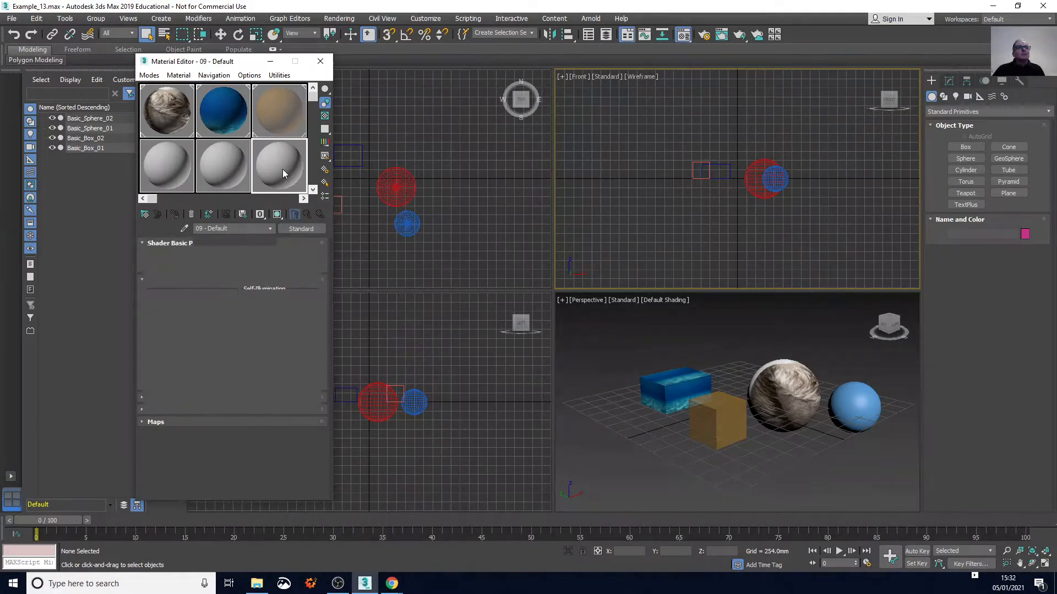
pyautogui.click(200, 323)
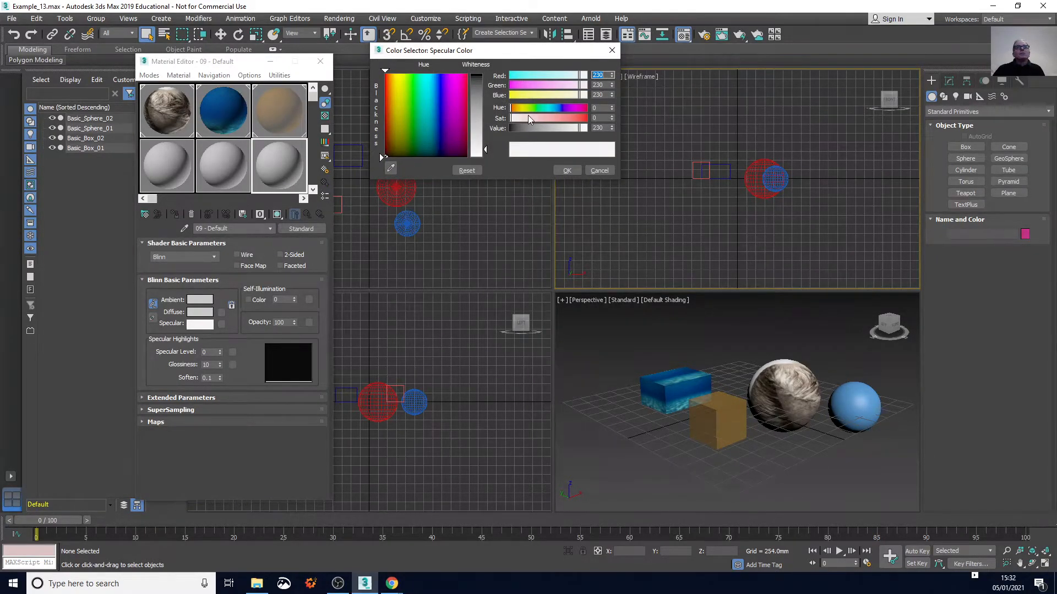
pyautogui.moveTo(513, 116); pyautogui.dragTo(588, 118)
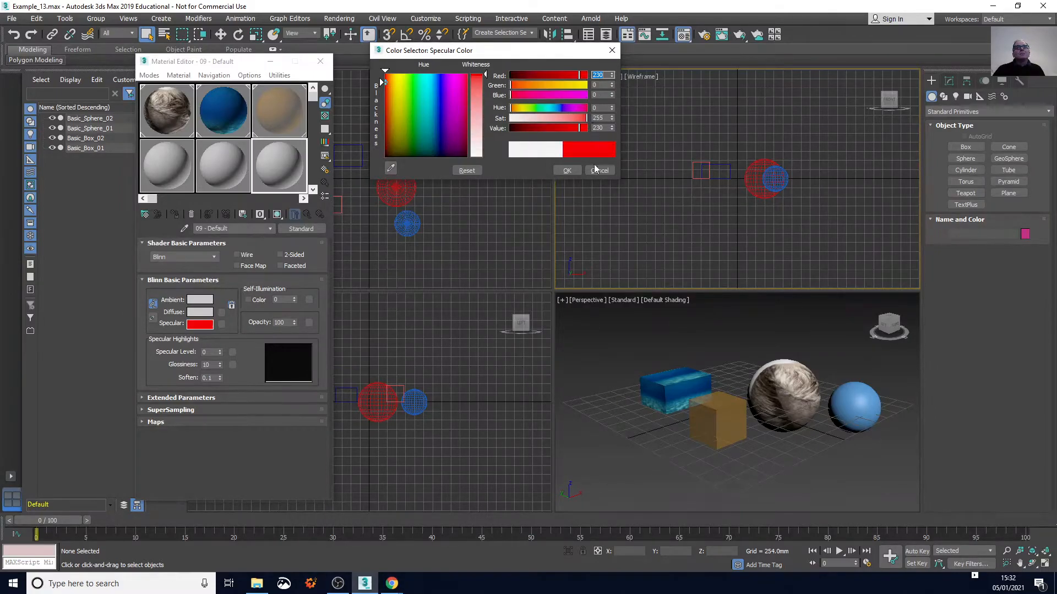
pyautogui.click(575, 170)
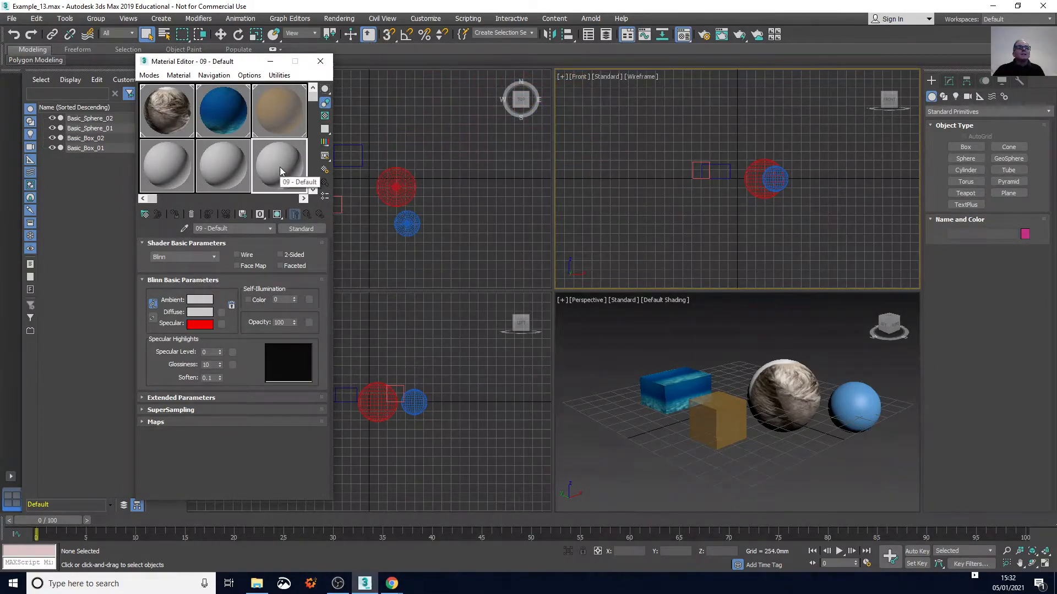
pyautogui.moveTo(715, 333); pyautogui.dragTo(861, 407)
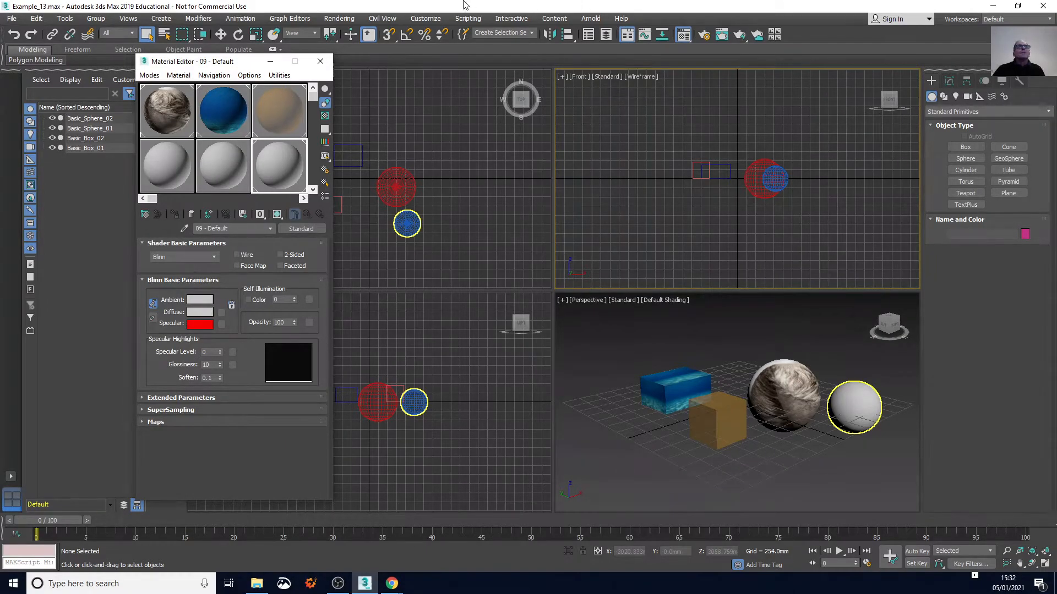
# Create a photometric free light in the Top view, off to the upper right of the spheres, accepting the recommended Logarithmic Exposure Control
pyautogui.click(955, 97)
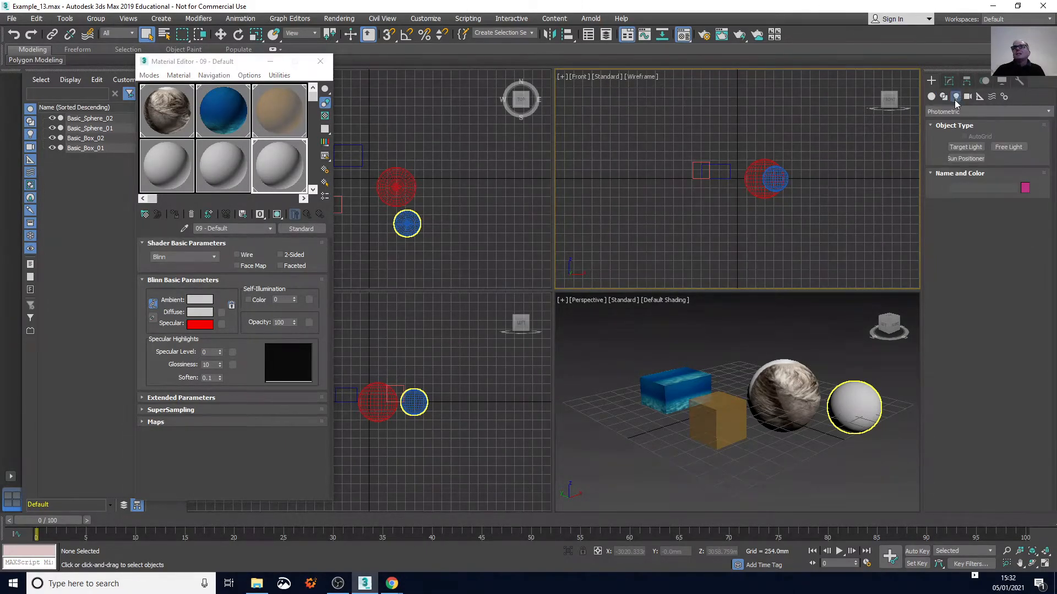
pyautogui.click(1008, 147)
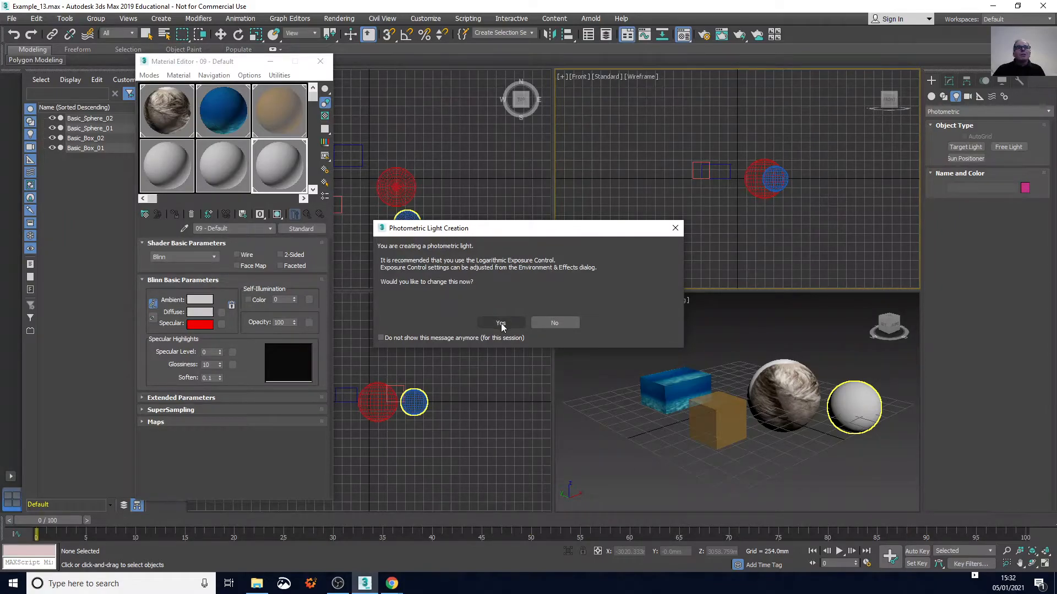
pyautogui.click(501, 324)
pyautogui.moveTo(229, 65); pyautogui.dragTo(85, 78)
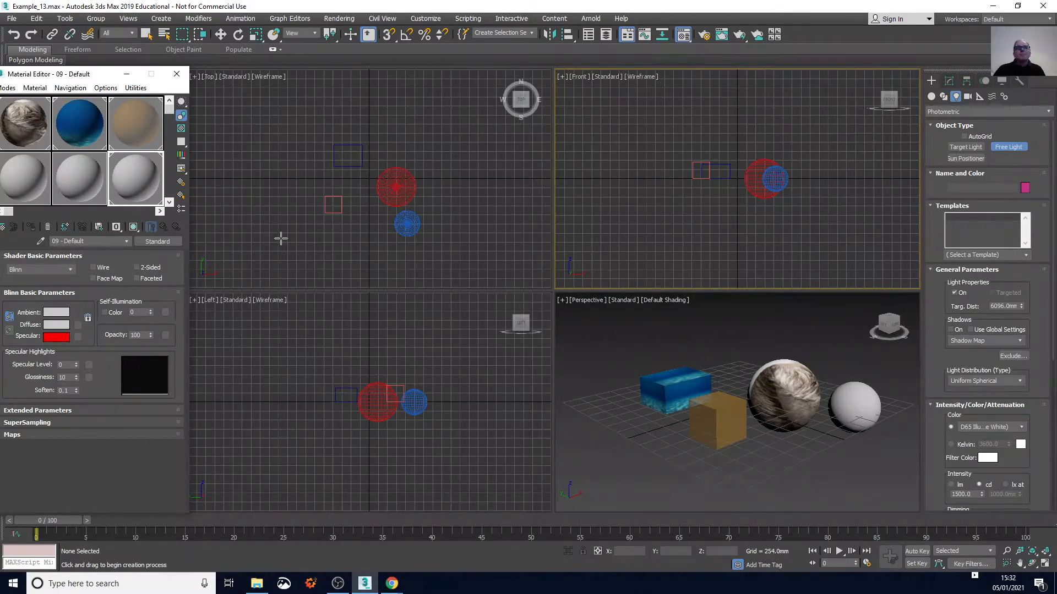
pyautogui.click(513, 151)
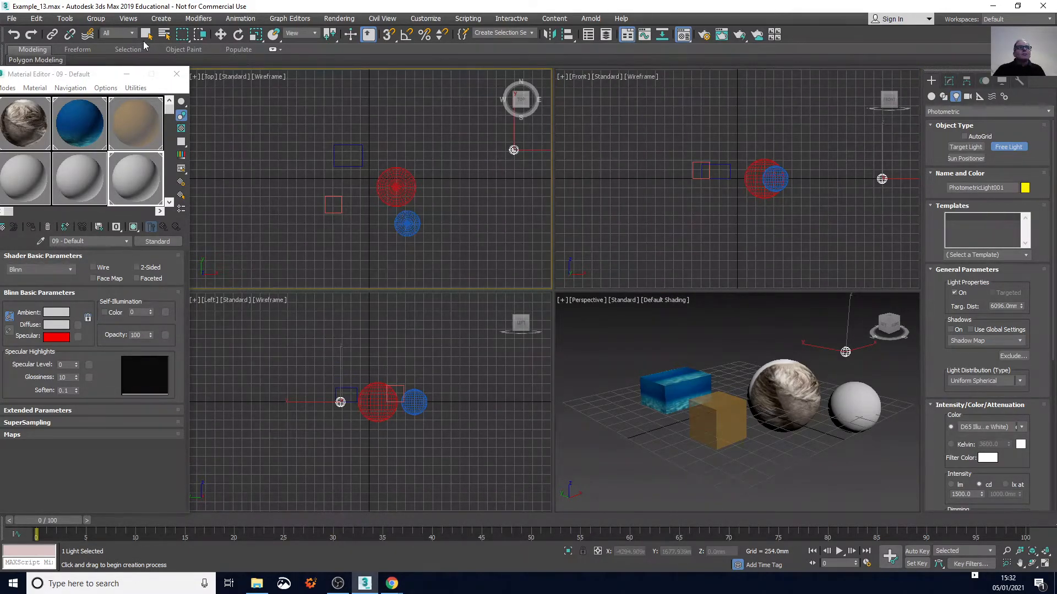
# Raise the free light vertically in the Left view to a height of about 1001 mm
pyautogui.click(220, 34)
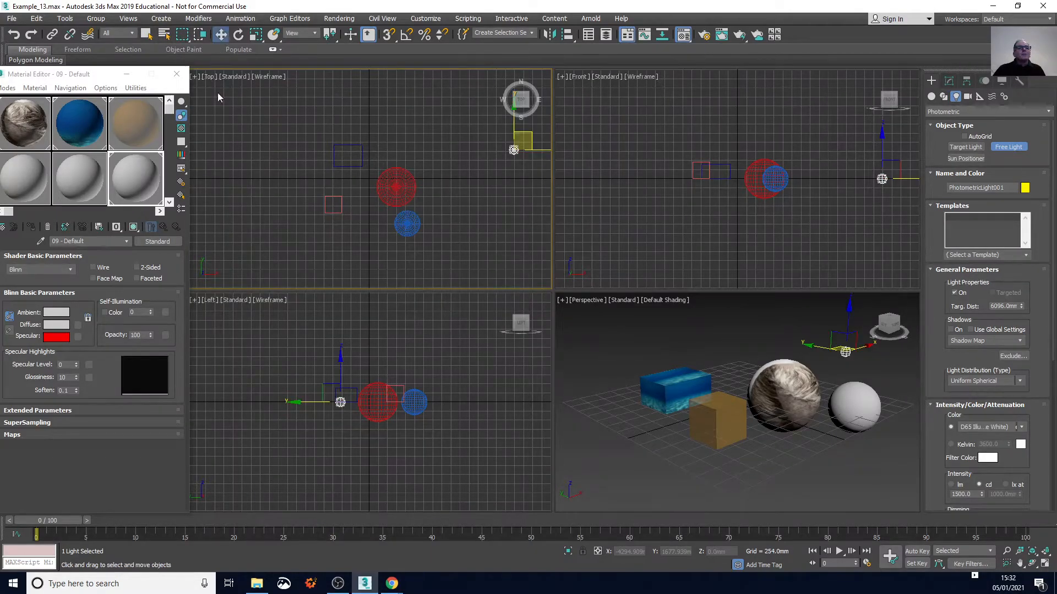
pyautogui.click(340, 370)
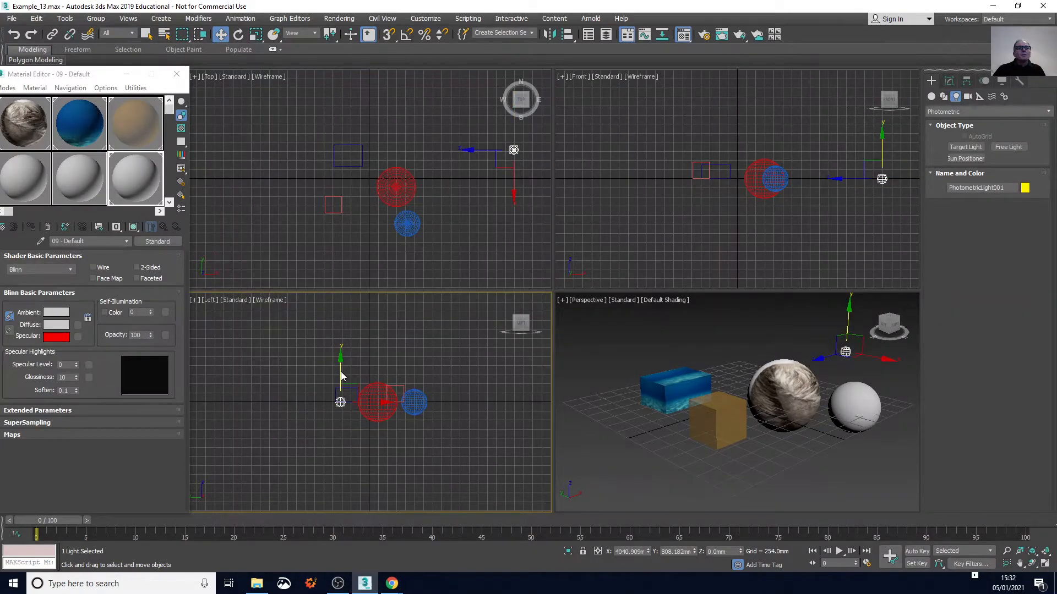
pyautogui.click(339, 362)
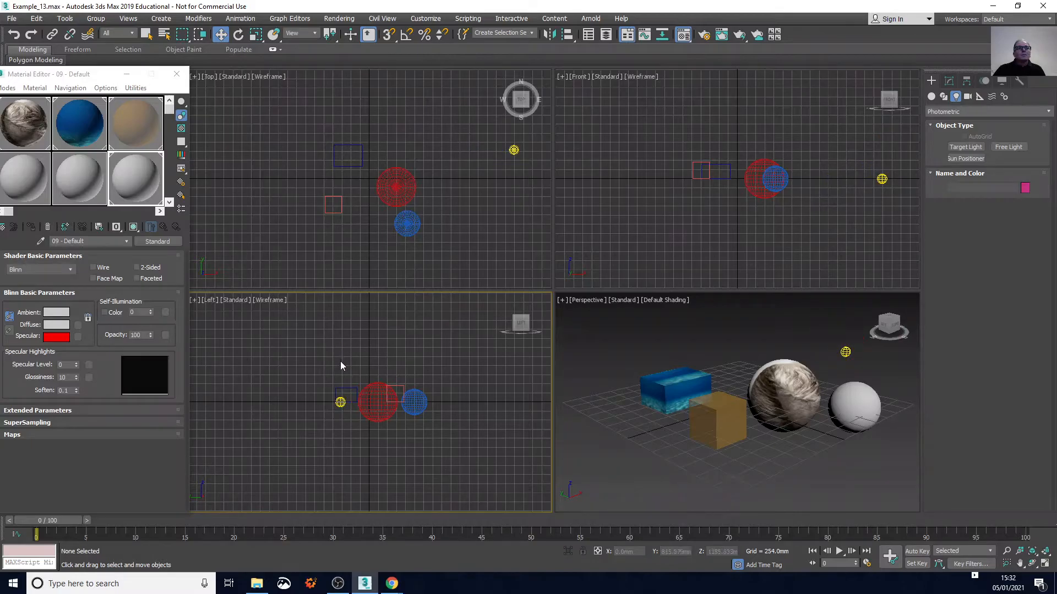
pyautogui.click(340, 404)
pyautogui.moveTo(340, 367); pyautogui.dragTo(343, 332)
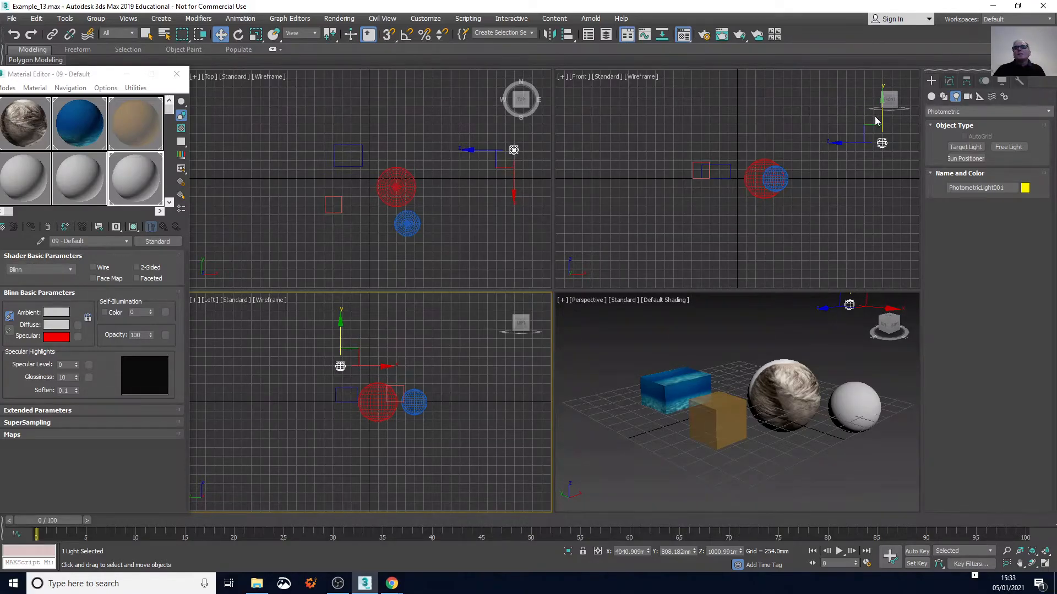
# Activate the Perspective view, check its rendered frame window and close it
pyautogui.click(827, 308)
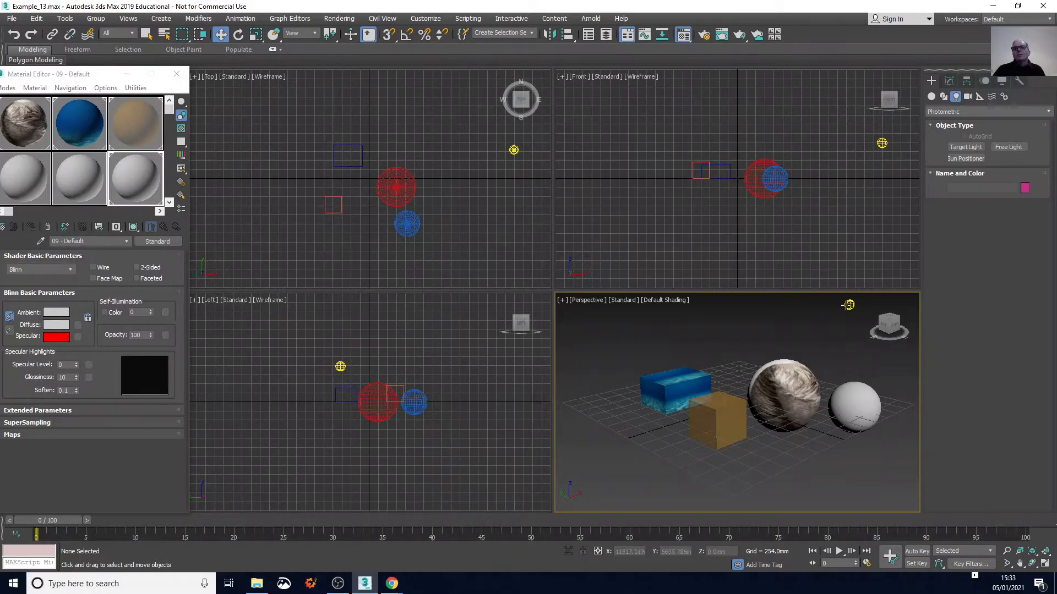
pyautogui.click(720, 35)
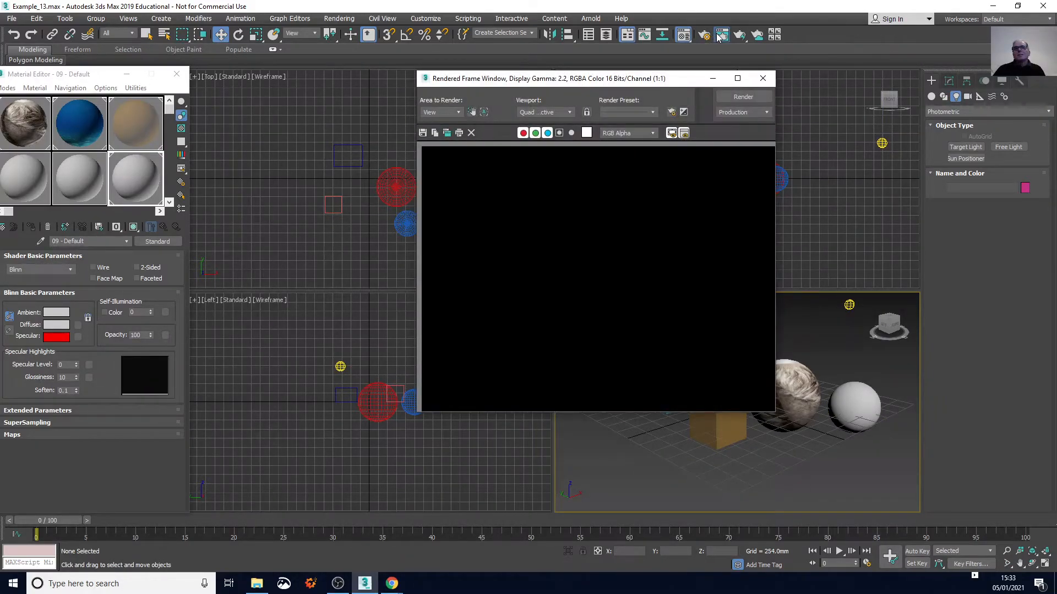
pyautogui.moveTo(683, 80); pyautogui.dragTo(606, 77)
pyautogui.click(689, 77)
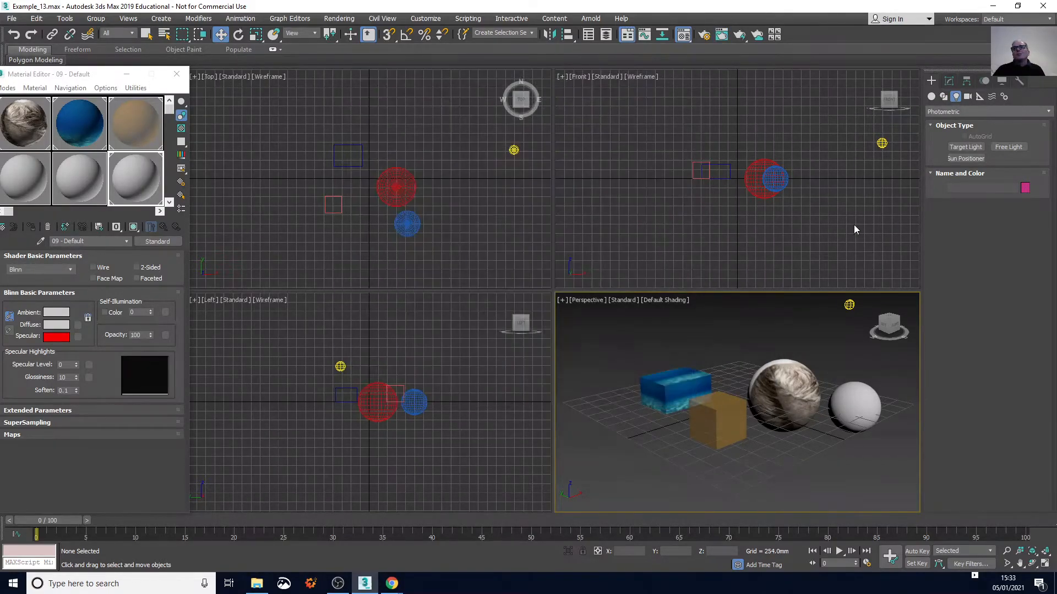
# Select the photometric light and turn it into a targeted light in its general parameters
pyautogui.click(848, 306)
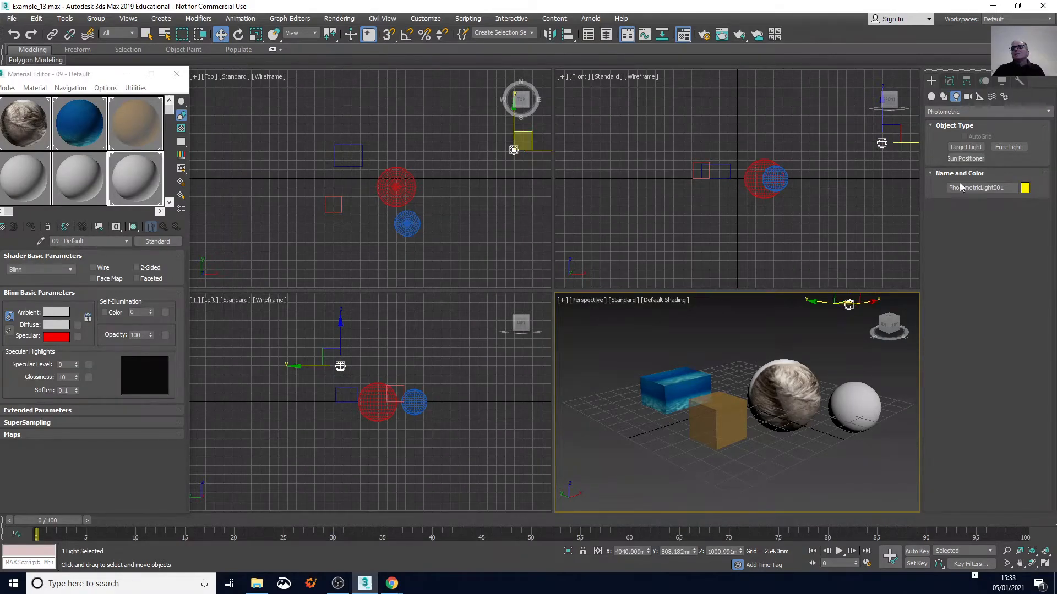
pyautogui.click(1012, 187)
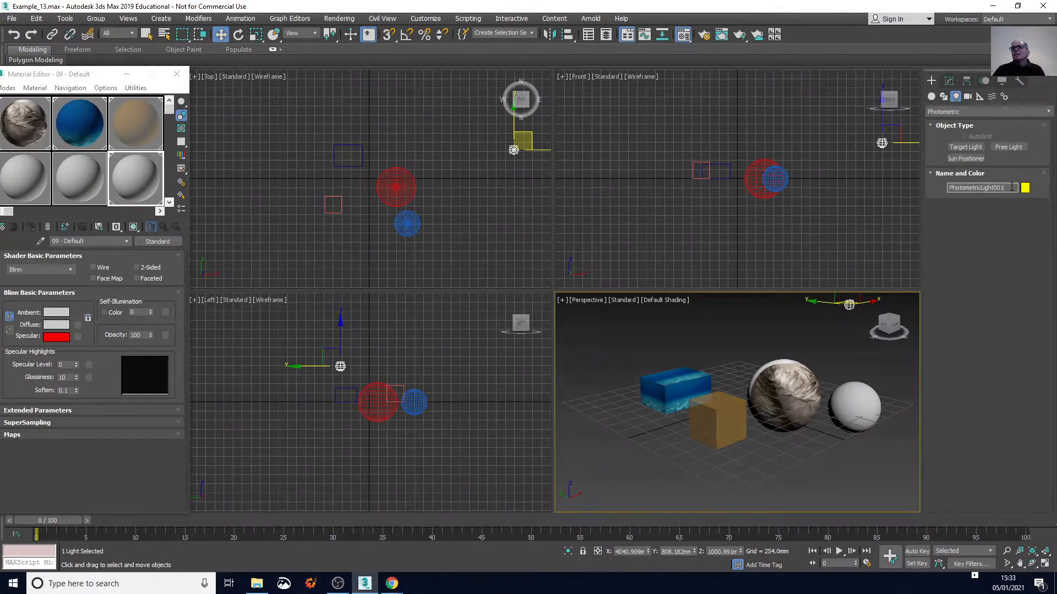
pyautogui.click(948, 81)
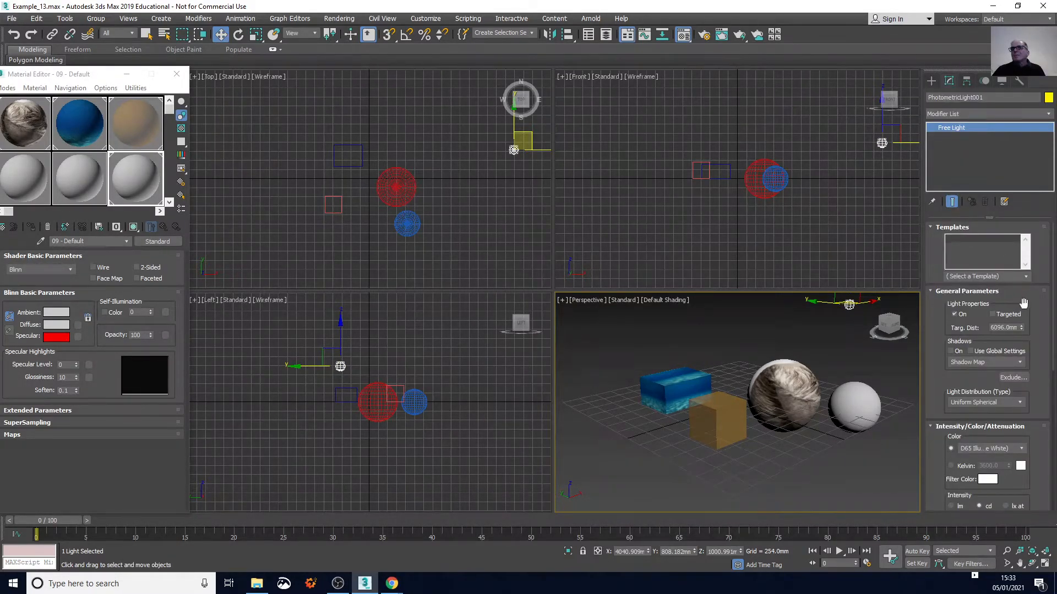
pyautogui.click(993, 314)
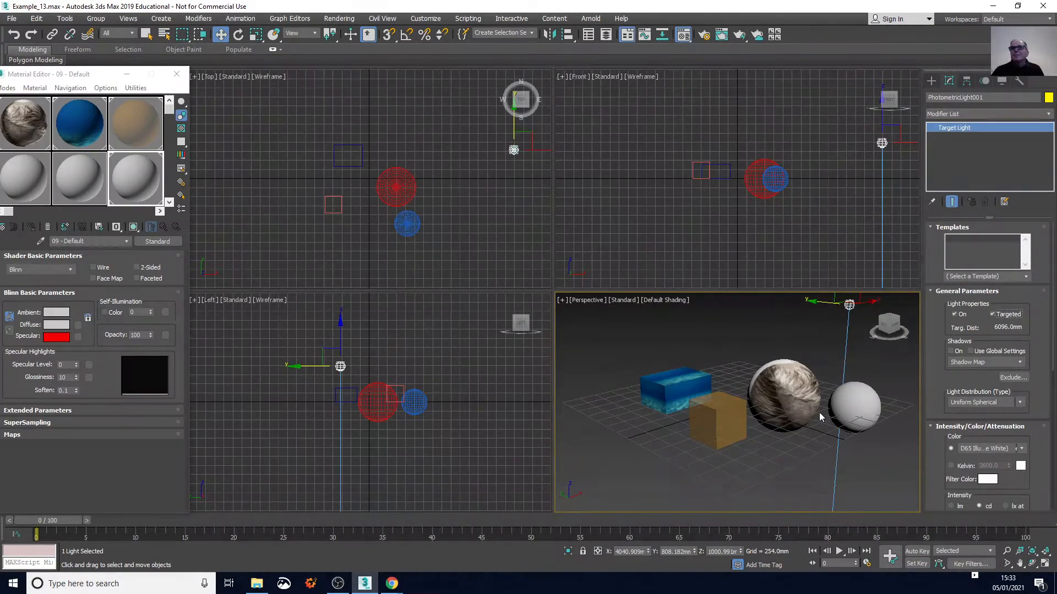
# Move the photometric light's target up from below the scene and over to the smaller sphere, at about X 1327 mm, Y -1130 mm
pyautogui.scroll(-5, 405, 401)
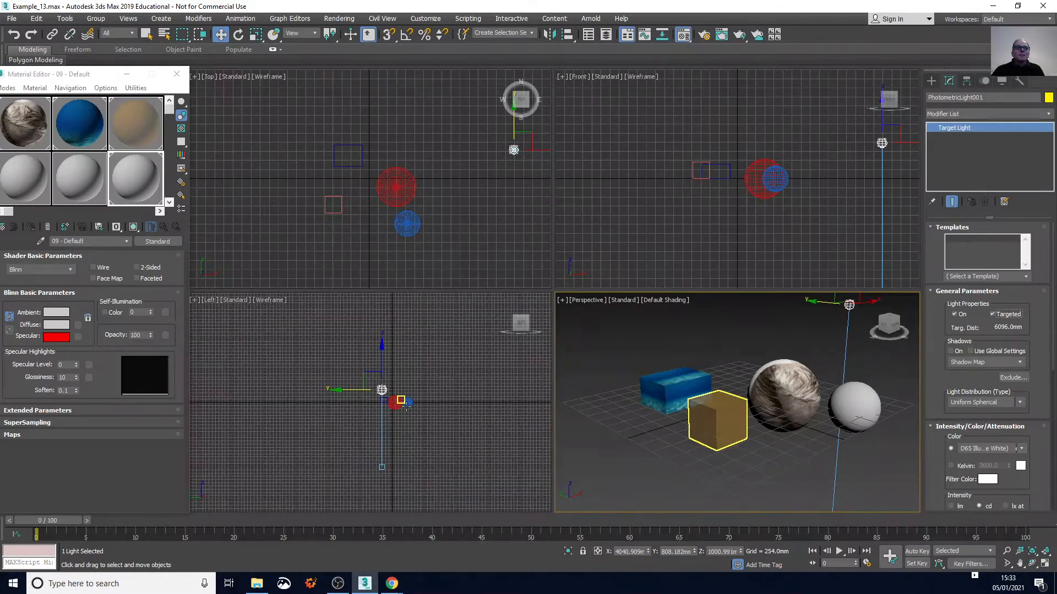
pyautogui.click(384, 466)
pyautogui.moveTo(387, 467); pyautogui.dragTo(408, 406)
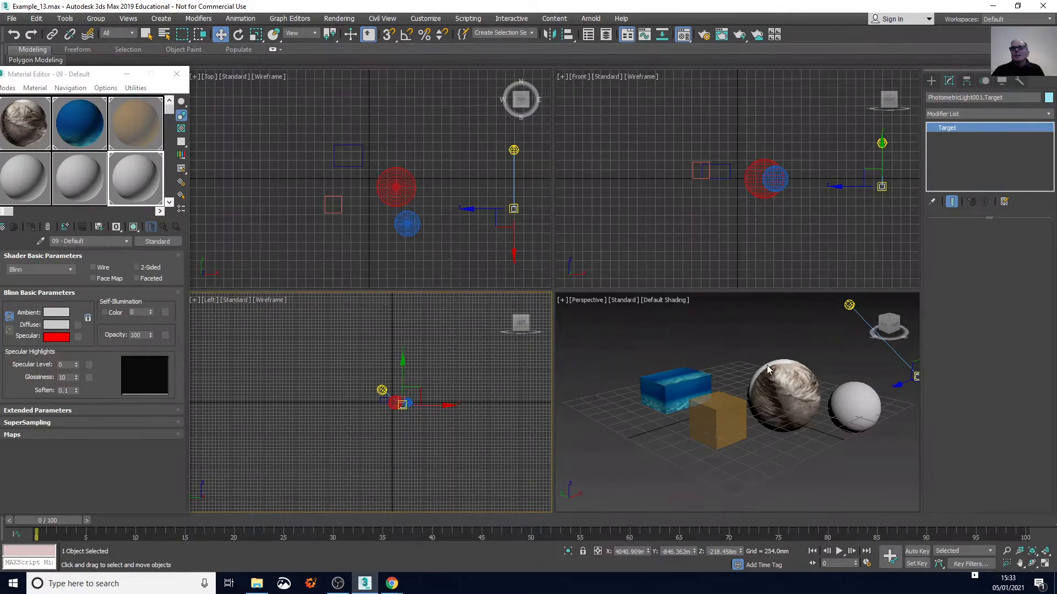
pyautogui.click(901, 382)
pyautogui.click(902, 377)
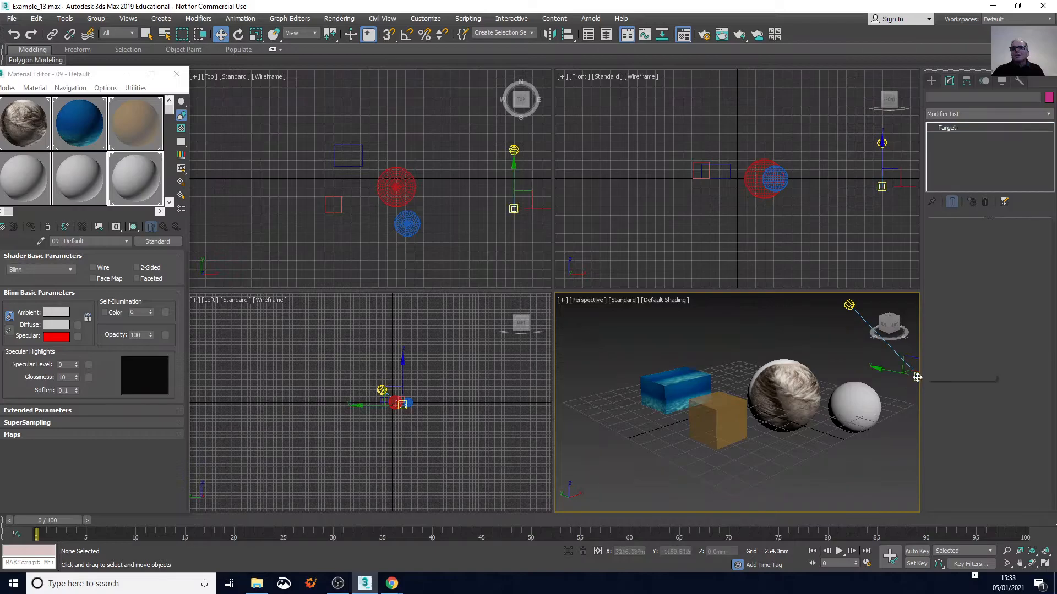
pyautogui.moveTo(907, 373); pyautogui.dragTo(856, 405)
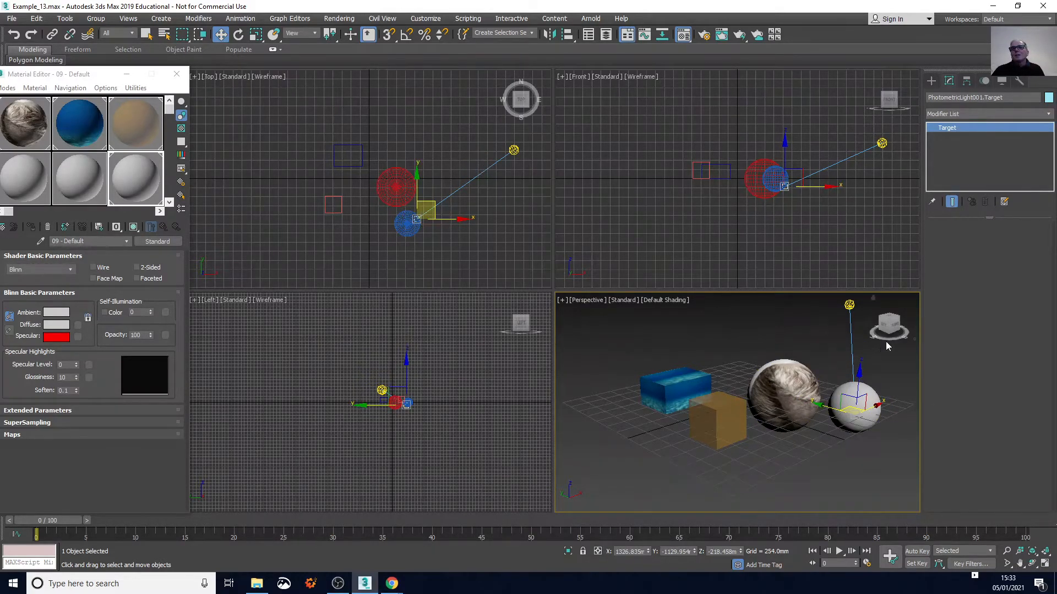
# Move the photometric light to the front of the scene at the same height, at about X -188 mm, Y -2409 mm
pyautogui.moveTo(891, 324)
pyautogui.mouseDown()
pyautogui.moveTo(877, 350)
pyautogui.moveTo(889, 316)
pyautogui.moveTo(888, 330)
pyautogui.mouseUp()
pyautogui.click(865, 316)
pyautogui.click(863, 314)
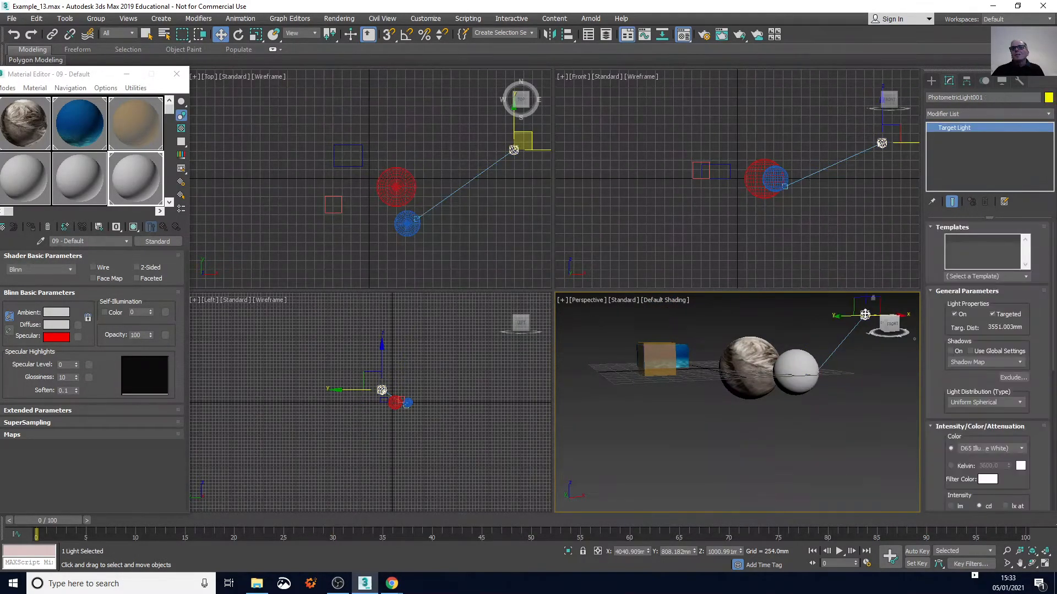
pyautogui.moveTo(863, 316); pyautogui.dragTo(701, 385)
pyautogui.moveTo(884, 325); pyautogui.dragTo(894, 349)
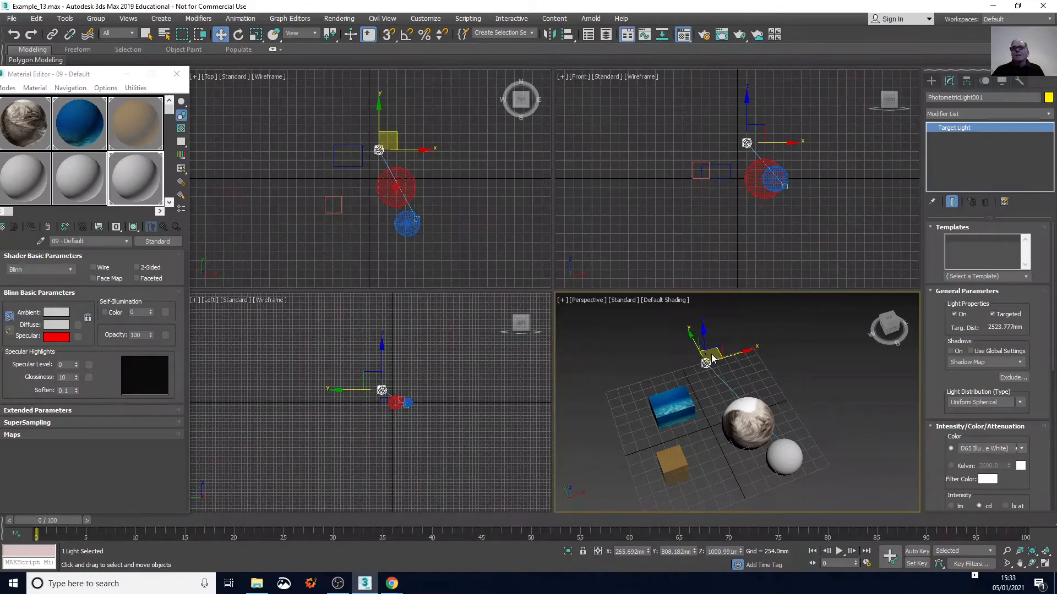
pyautogui.click(712, 396)
pyautogui.click(706, 363)
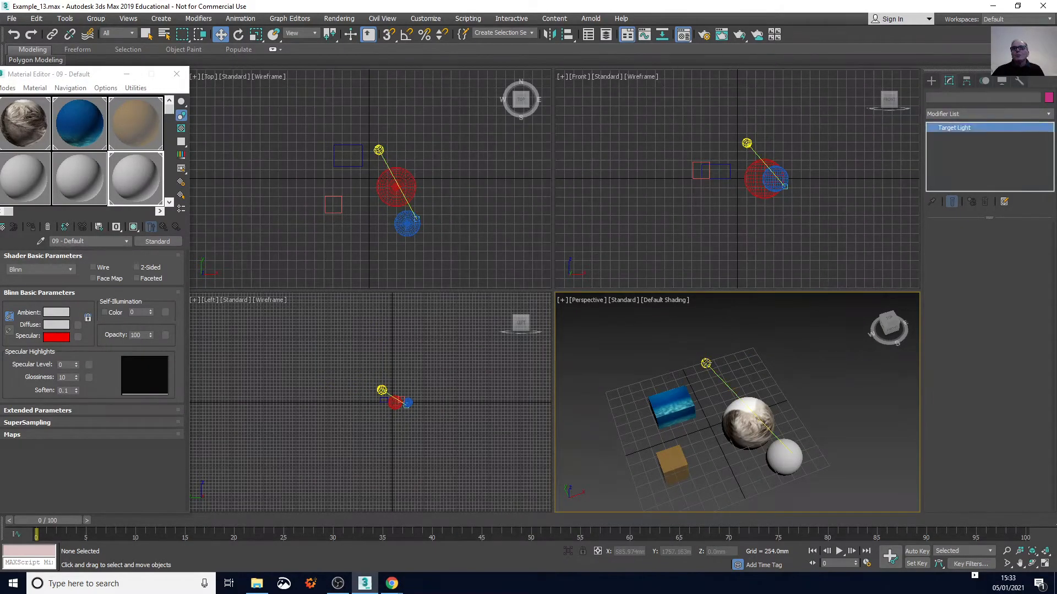
pyautogui.moveTo(715, 352); pyautogui.dragTo(737, 459)
pyautogui.moveTo(738, 458); pyautogui.dragTo(746, 397, button='middle')
# Render the Perspective view from a lower viewing angle in the rendered frame window
pyautogui.moveTo(885, 333); pyautogui.dragTo(897, 311)
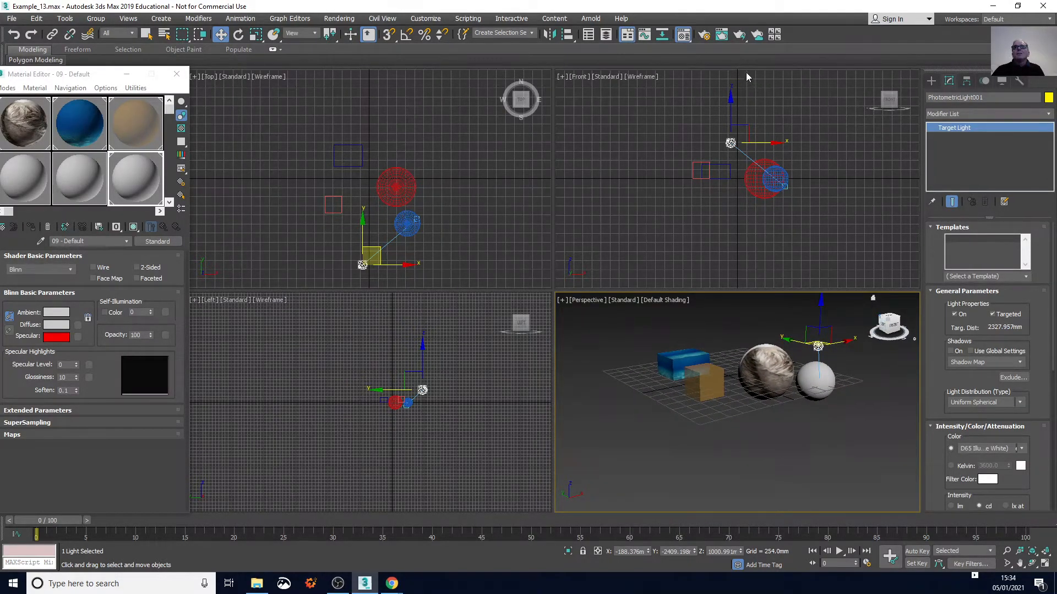
pyautogui.click(721, 36)
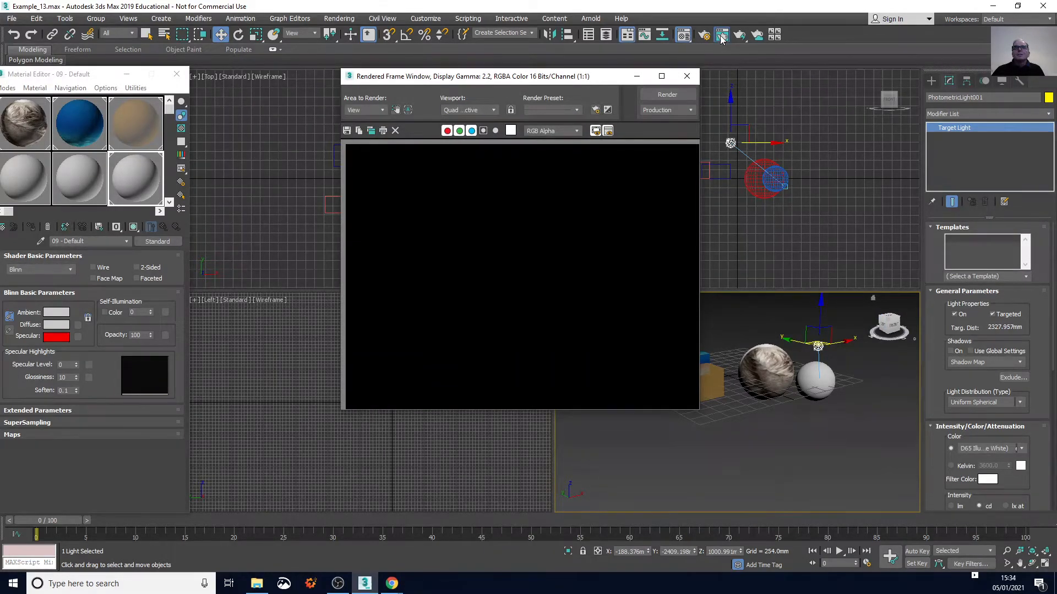
pyautogui.click(681, 97)
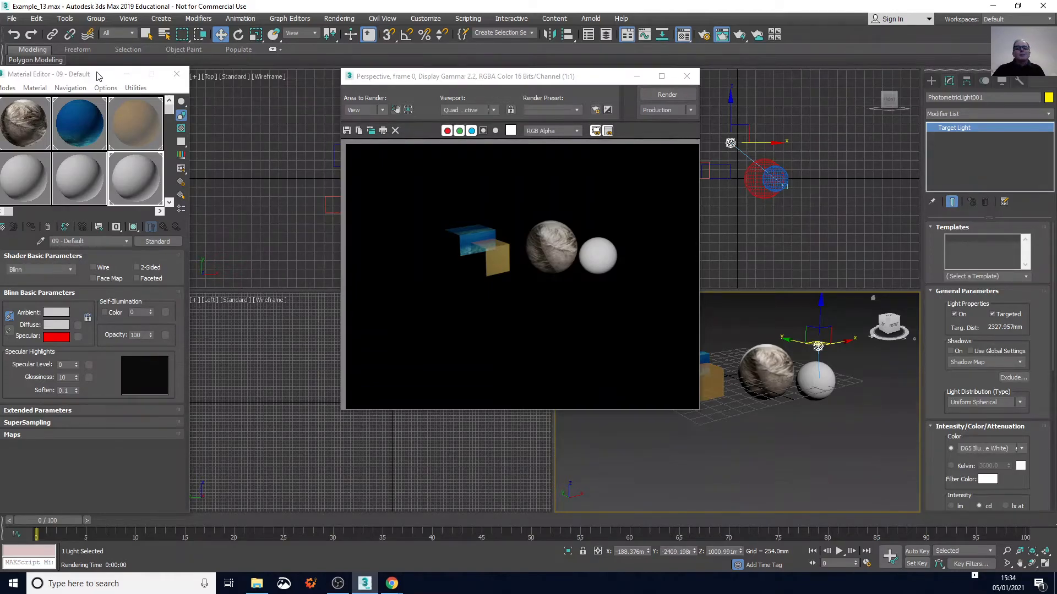
# Set the glossiness of the 09 - Default material to 100 and render the Perspective view with the two spheres closer up
pyautogui.moveTo(98, 74); pyautogui.dragTo(159, 69)
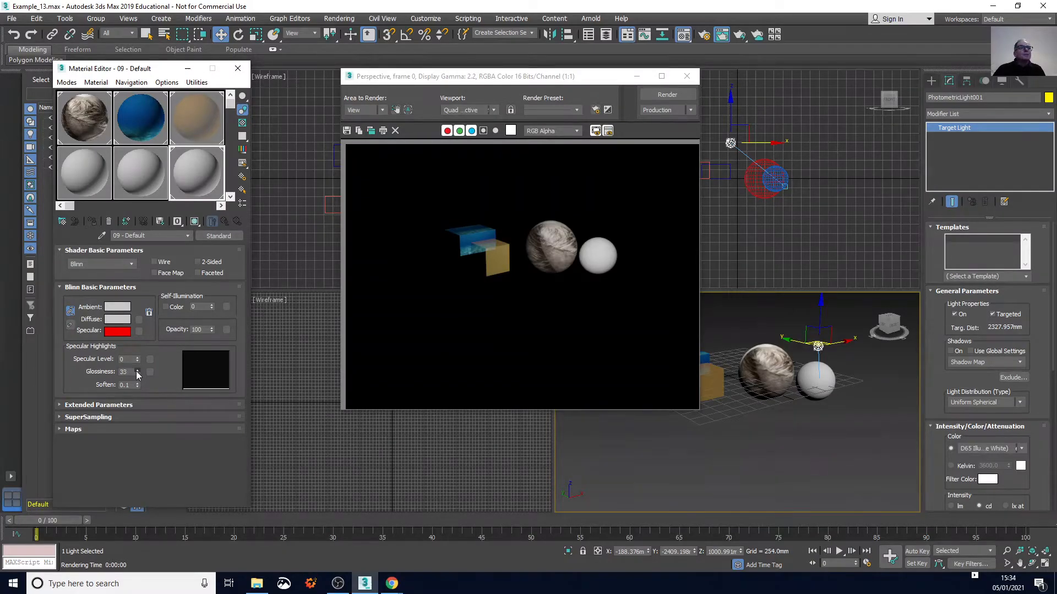
pyautogui.moveTo(138, 374); pyautogui.dragTo(134, 372)
pyautogui.click(660, 95)
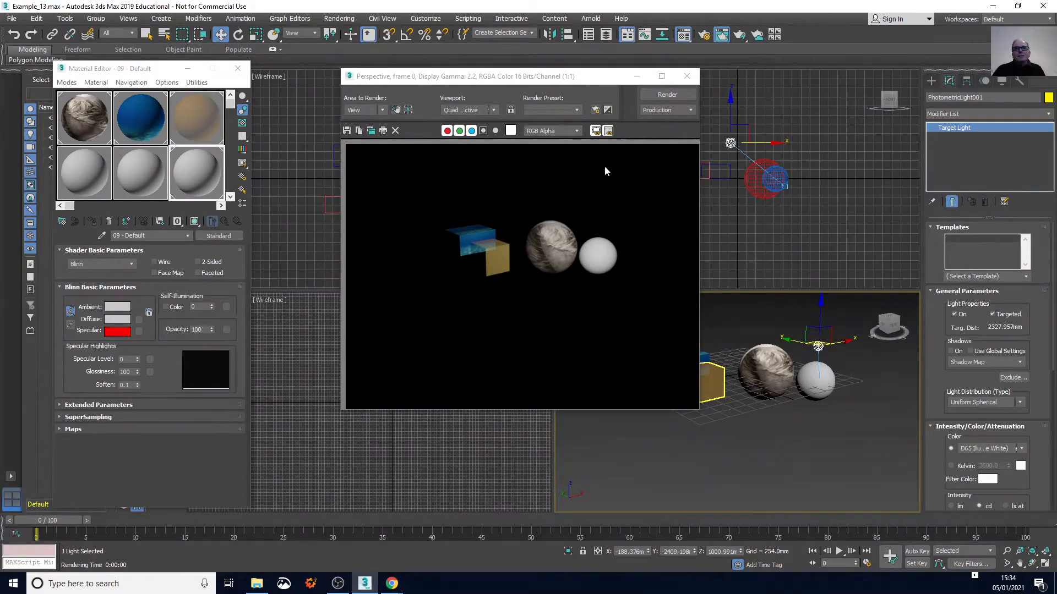
pyautogui.scroll(4, 797, 380)
pyautogui.scroll(2, 796, 379)
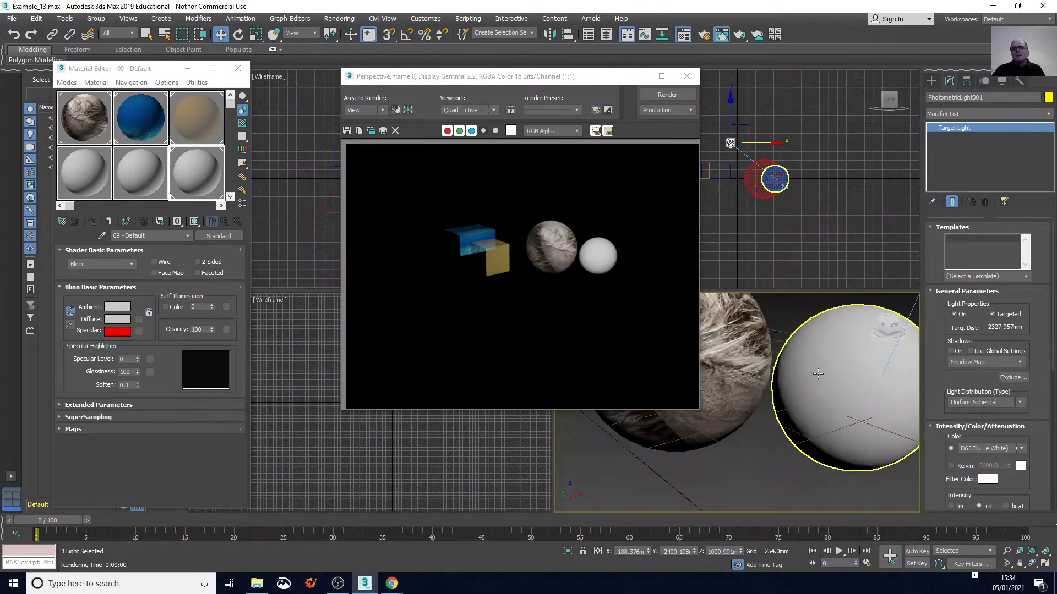
pyautogui.scroll(-1, 797, 380)
pyautogui.click(661, 95)
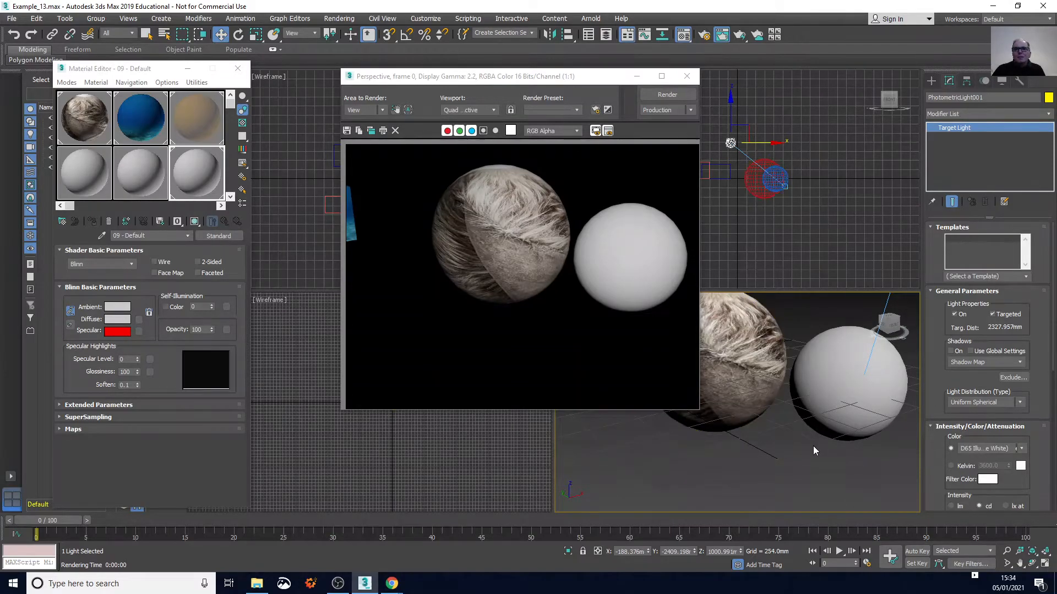
# Set the 09 - Default material's ambient colour to pale yellow, RGB 246, 250, 150
pyautogui.moveTo(815, 450); pyautogui.dragTo(818, 415, button='middle')
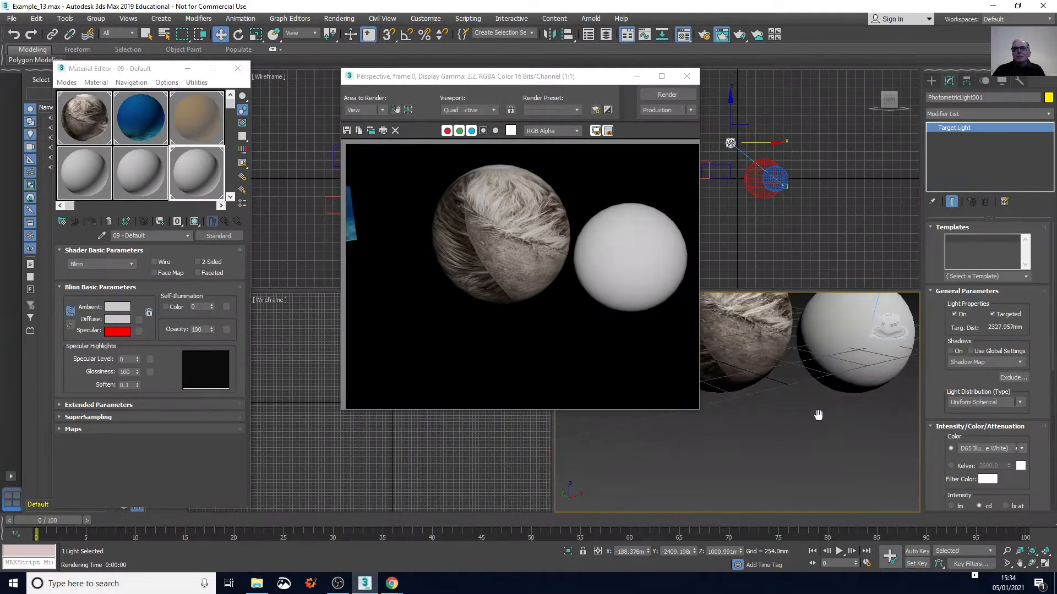
pyautogui.click(113, 308)
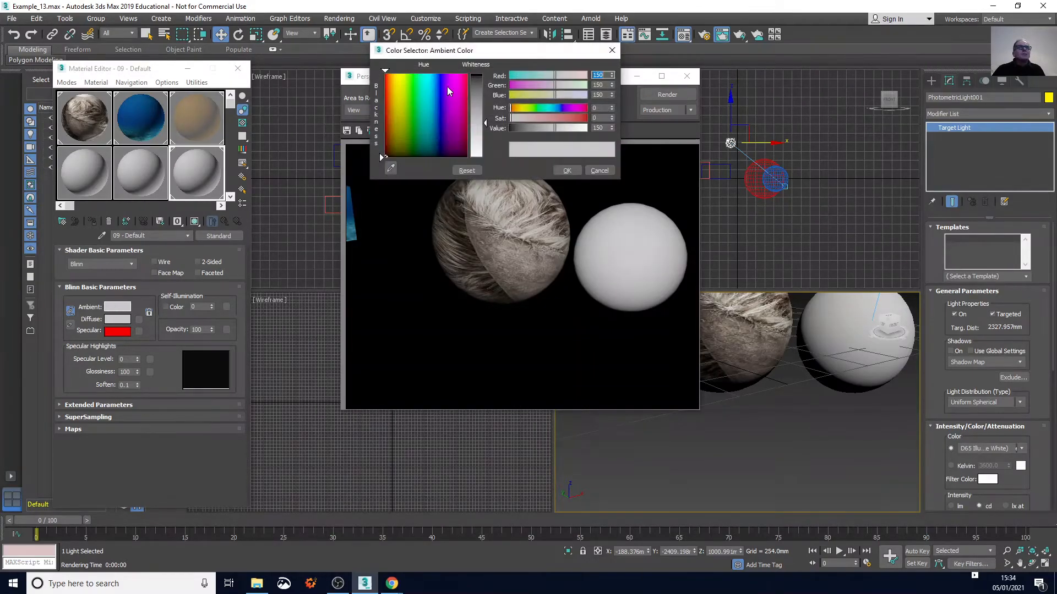
pyautogui.click(400, 79)
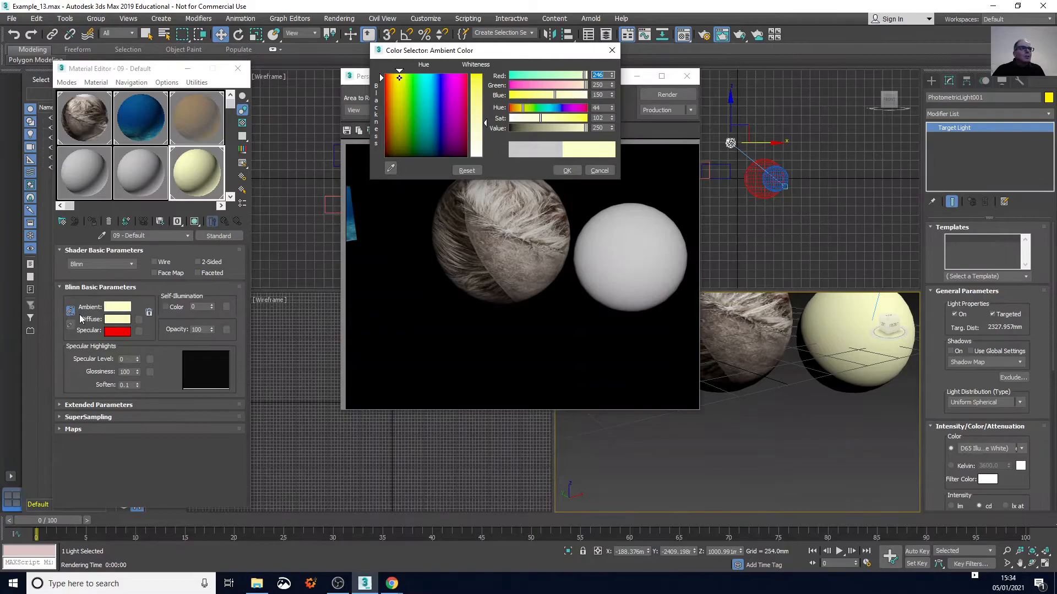
# Unlock the diffuse colour from the ambient one, set its saturation to 0 for RGB 250, 250, 250, and render again
pyautogui.click(106, 318)
pyautogui.click(117, 321)
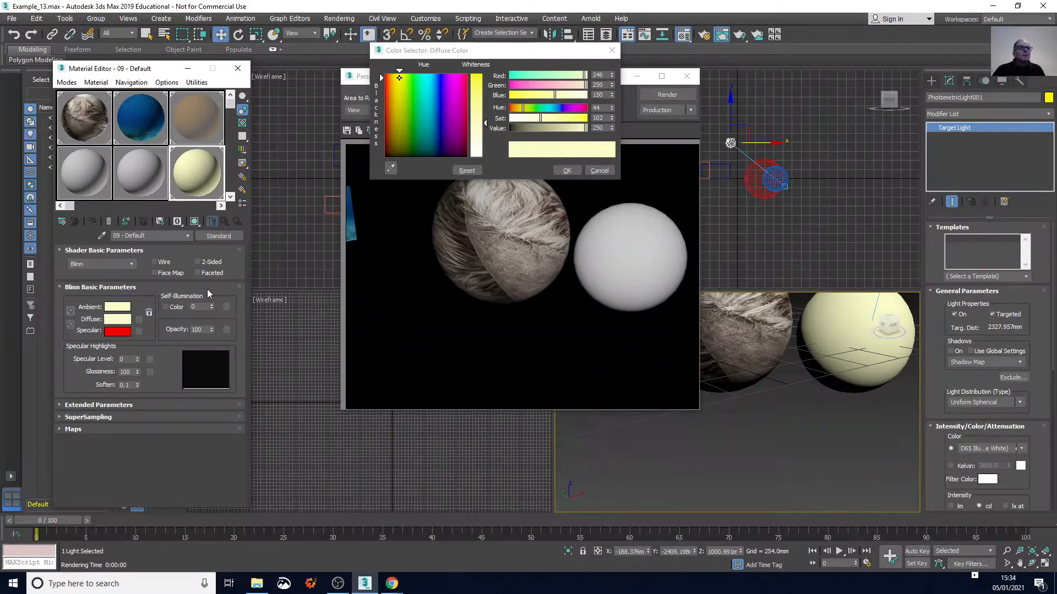
pyautogui.moveTo(540, 120); pyautogui.dragTo(511, 119)
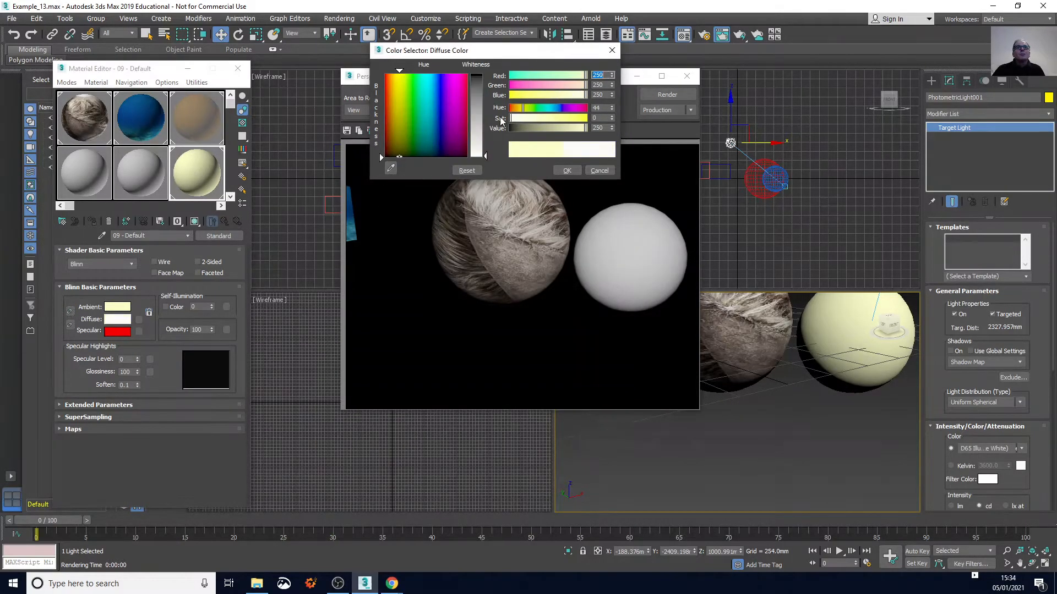
pyautogui.click(567, 170)
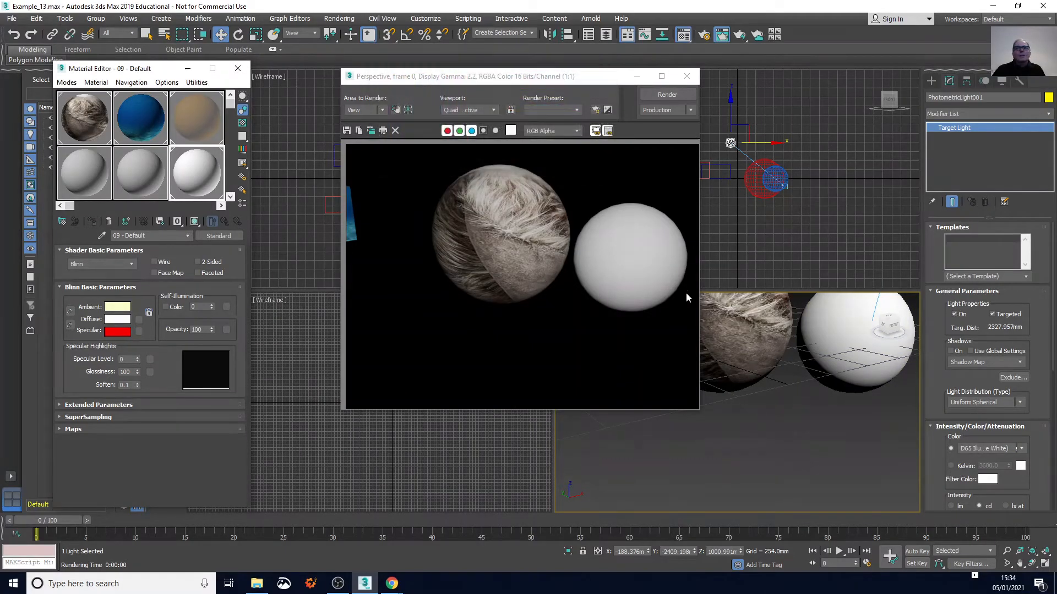
pyautogui.click(658, 97)
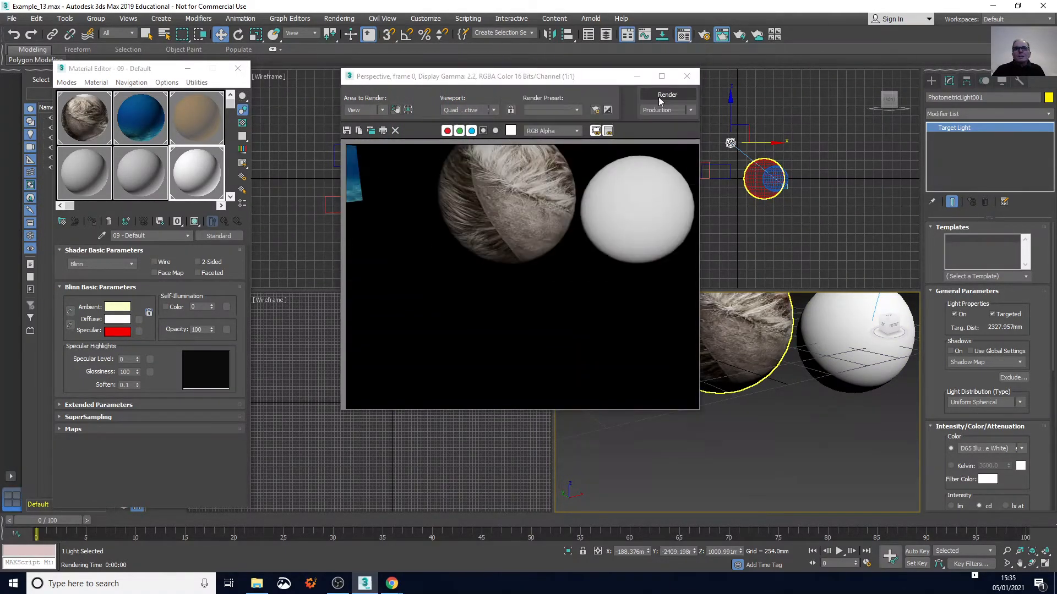
# Render the two spheres in the Perspective view from a steeper angle above
pyautogui.moveTo(771, 433); pyautogui.dragTo(781, 421, button='middle')
pyautogui.moveTo(897, 329); pyautogui.dragTo(890, 306)
pyautogui.click(658, 95)
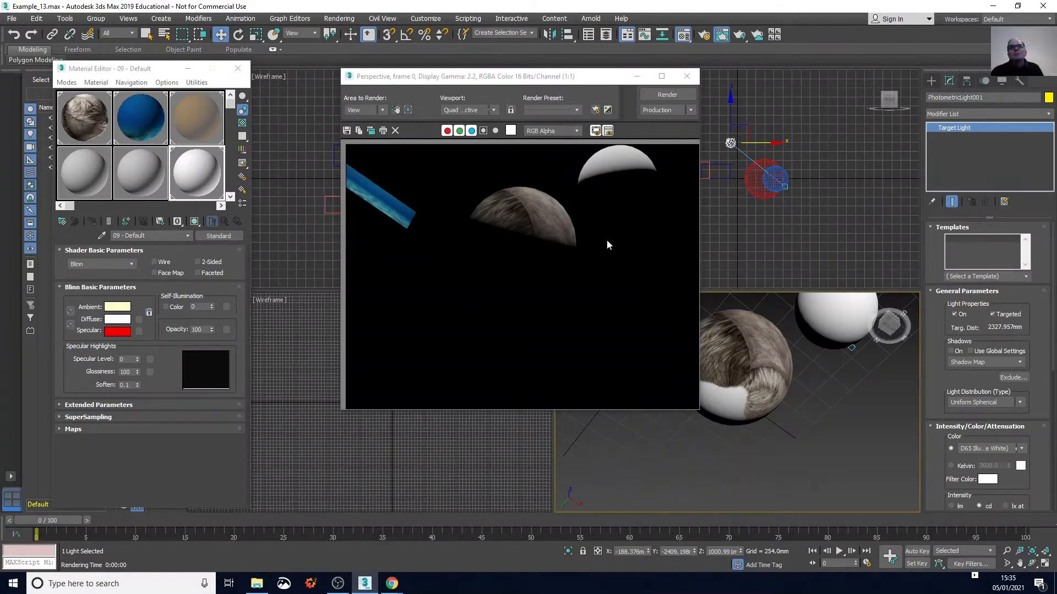
# Raise the 09 - Default material's specular level to 35 and render both spheres from a lower front angle
pyautogui.click(137, 358)
pyautogui.click(137, 358)
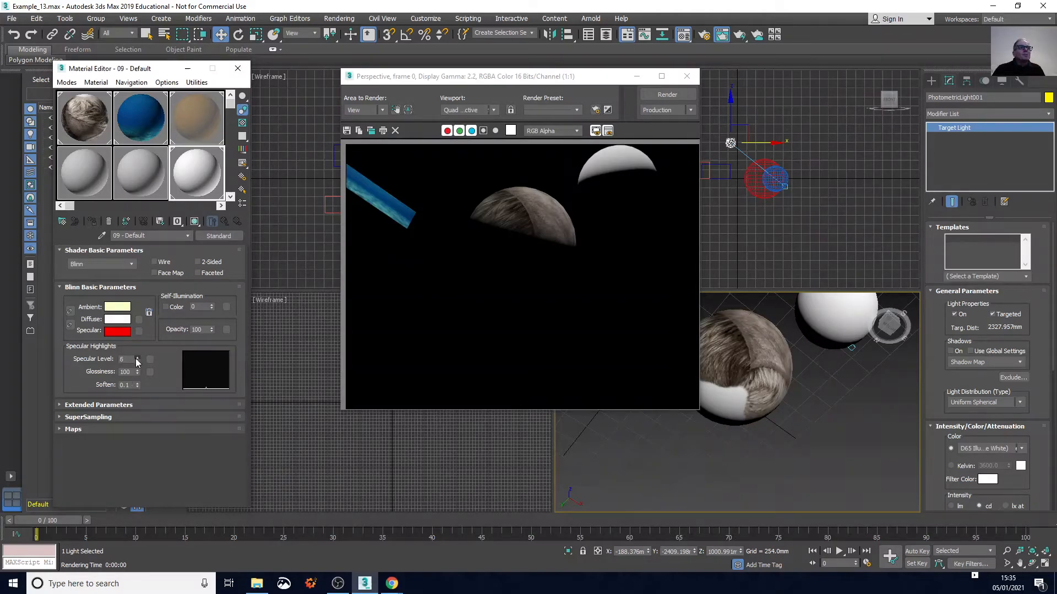
pyautogui.click(137, 358)
pyautogui.click(652, 92)
pyautogui.middleClick(587, 183)
pyautogui.moveTo(783, 304); pyautogui.dragTo(773, 349, button='middle')
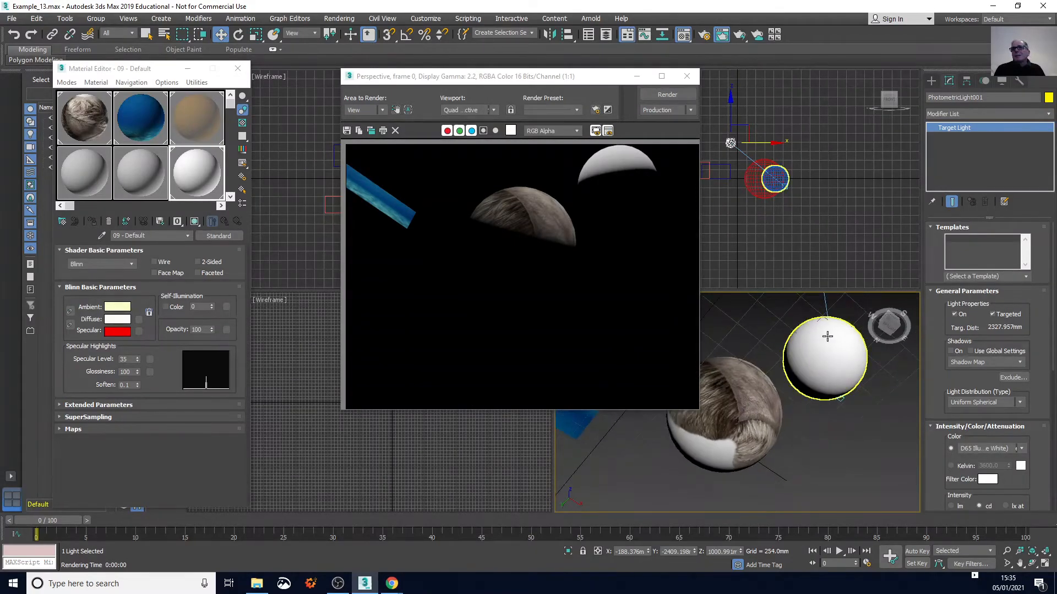
pyautogui.moveTo(890, 319)
pyautogui.mouseDown()
pyautogui.moveTo(892, 307)
pyautogui.moveTo(892, 348)
pyautogui.moveTo(885, 329)
pyautogui.mouseUp()
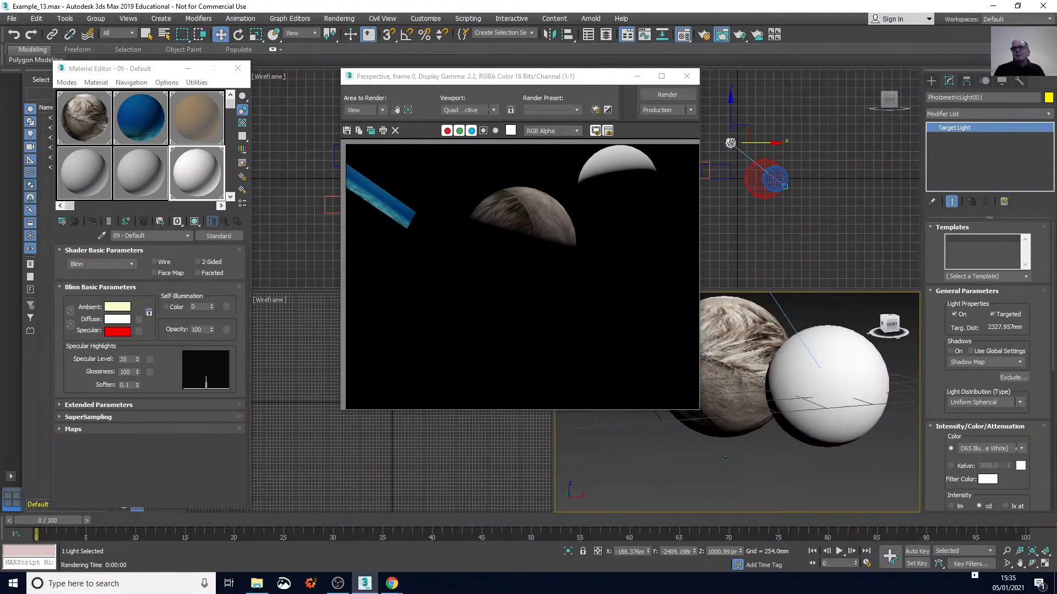
pyautogui.click(684, 96)
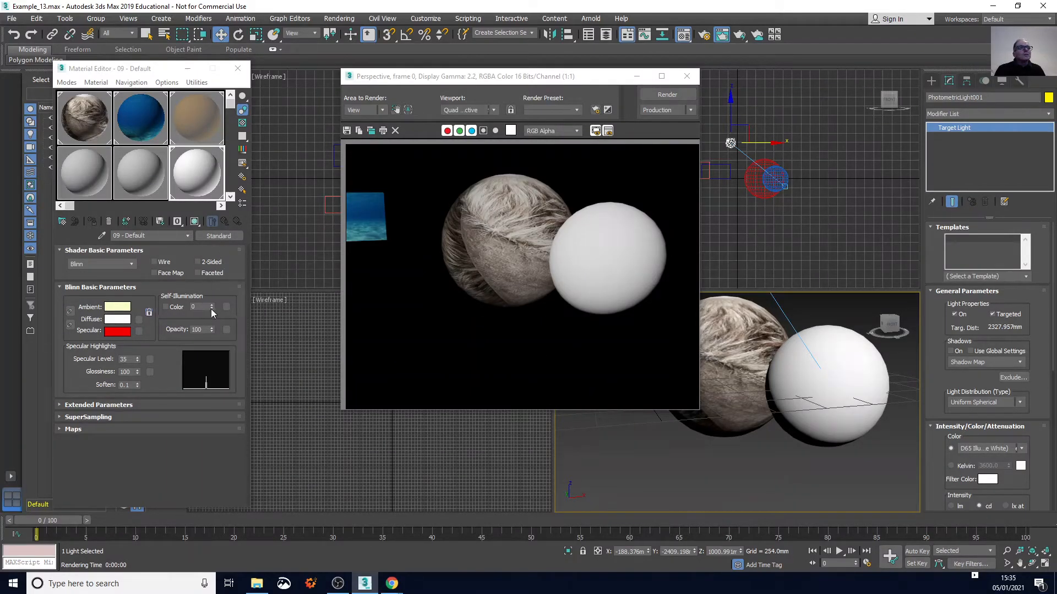
# Lower the opacity of the 09 - Default material to 46 and render the Perspective view
pyautogui.click(212, 332)
pyautogui.click(212, 332)
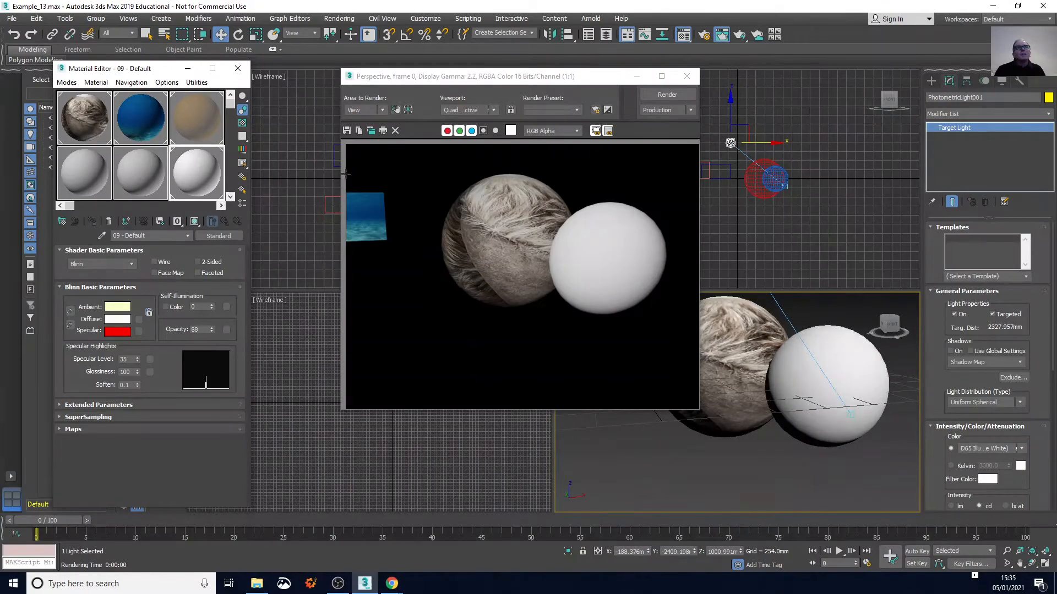
pyautogui.click(653, 97)
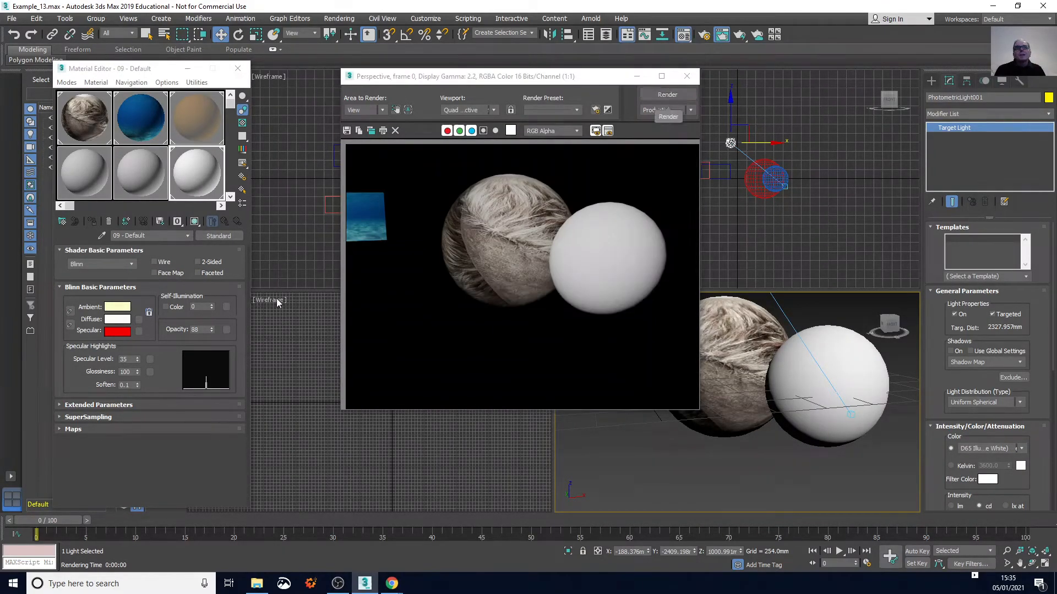
pyautogui.click(211, 332)
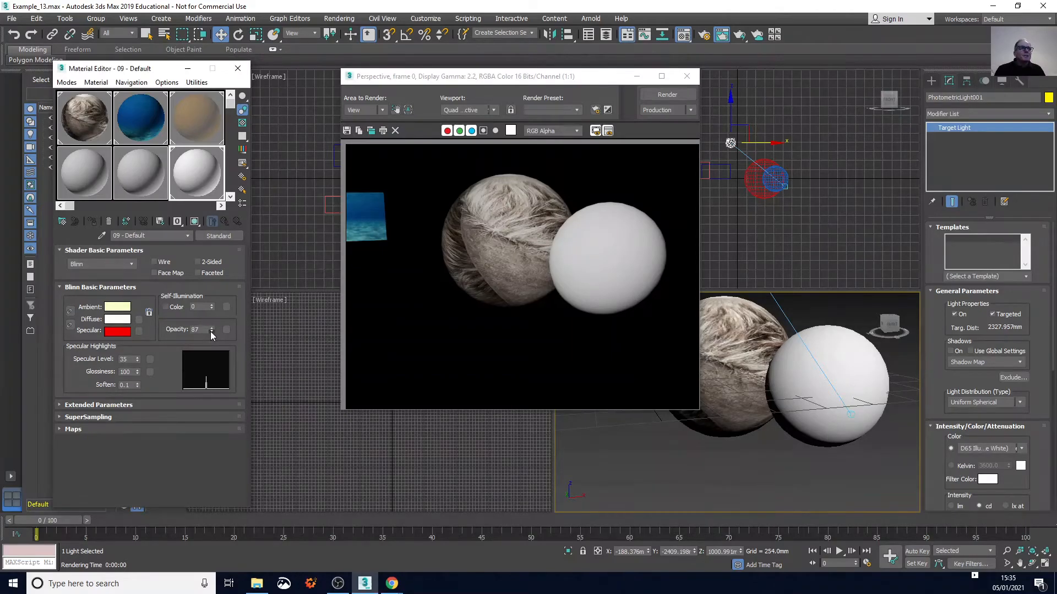
pyautogui.moveTo(211, 331); pyautogui.dragTo(211, 332)
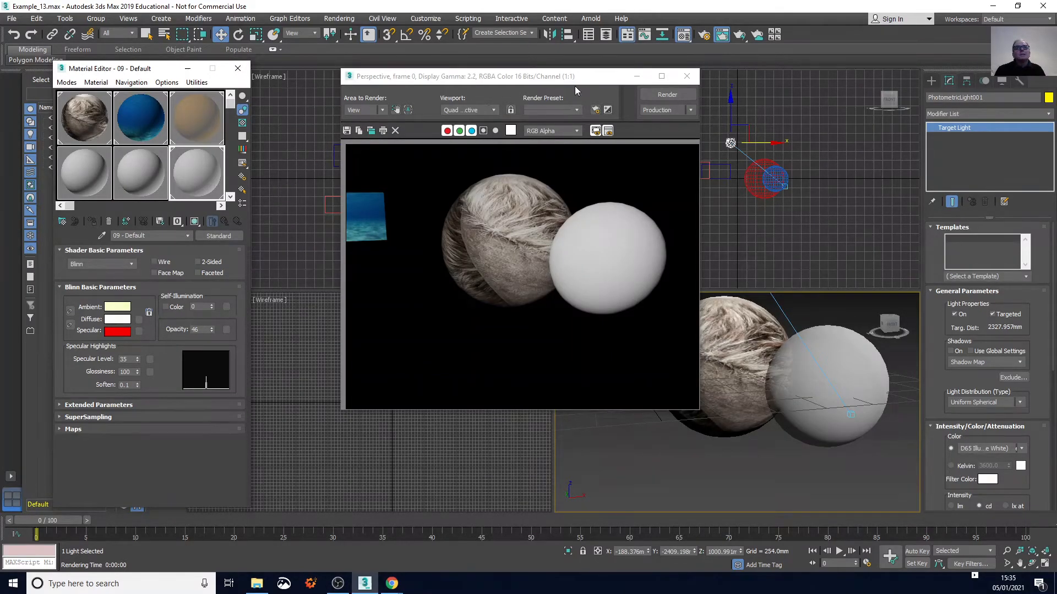
pyautogui.click(655, 97)
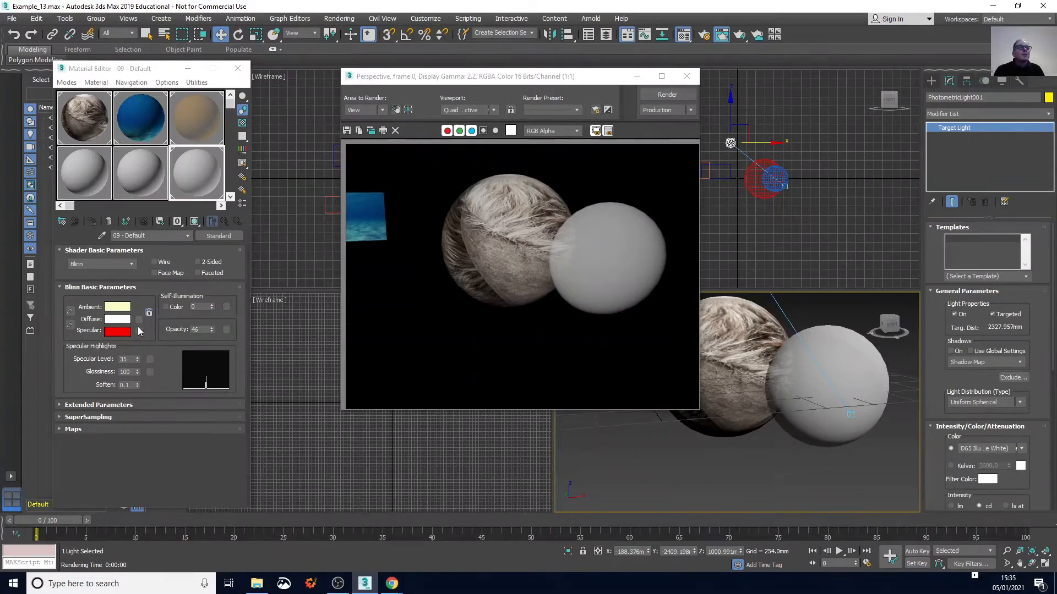
# Render a close-up of the translucent smaller sphere and review the light's intensity and attenuation parameters
pyautogui.scroll(5, 836, 369)
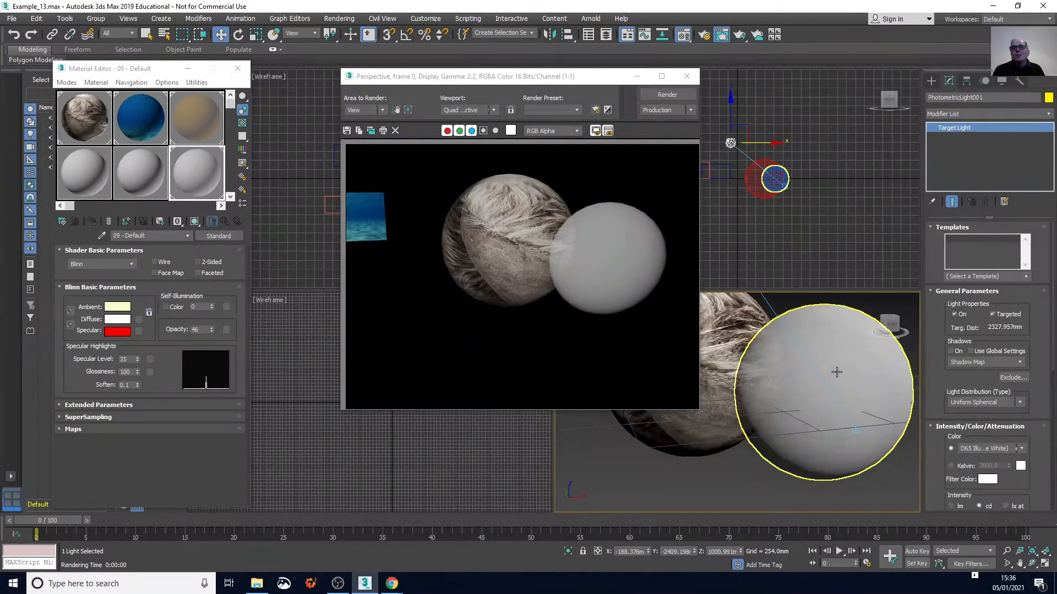
pyautogui.click(666, 95)
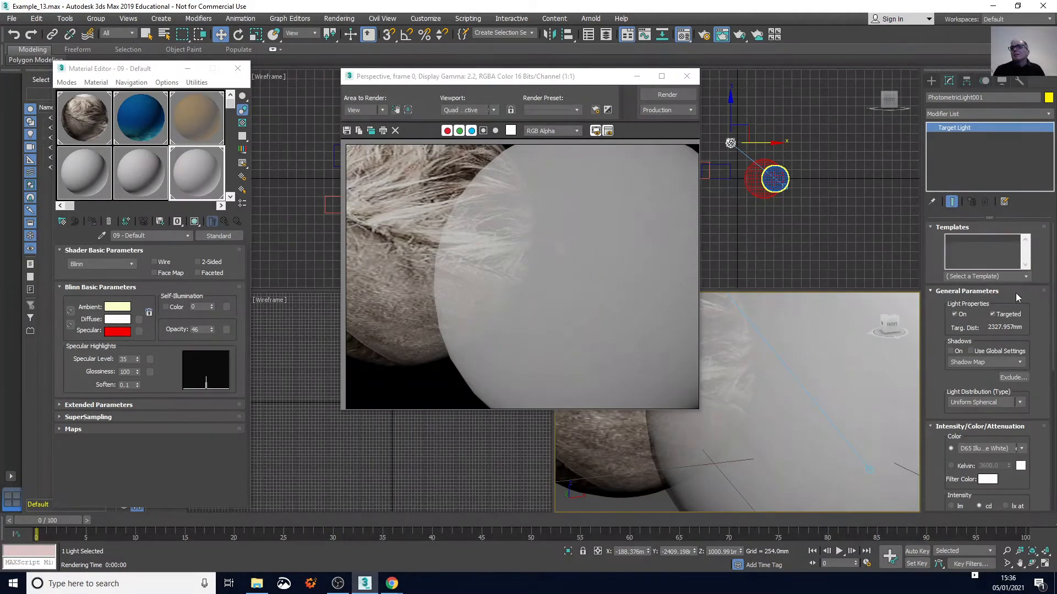
pyautogui.scroll(-2, 1037, 336)
pyautogui.scroll(-6, 1038, 341)
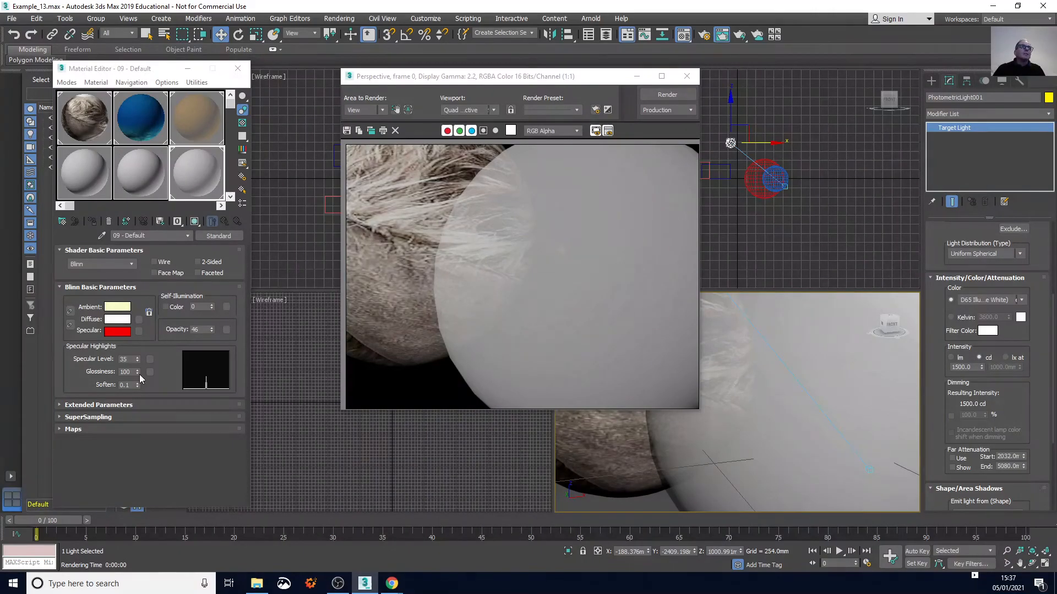
# Save the scene as Example_14.max in the scenes folder and close the rendered frame window
pyautogui.click(12, 18)
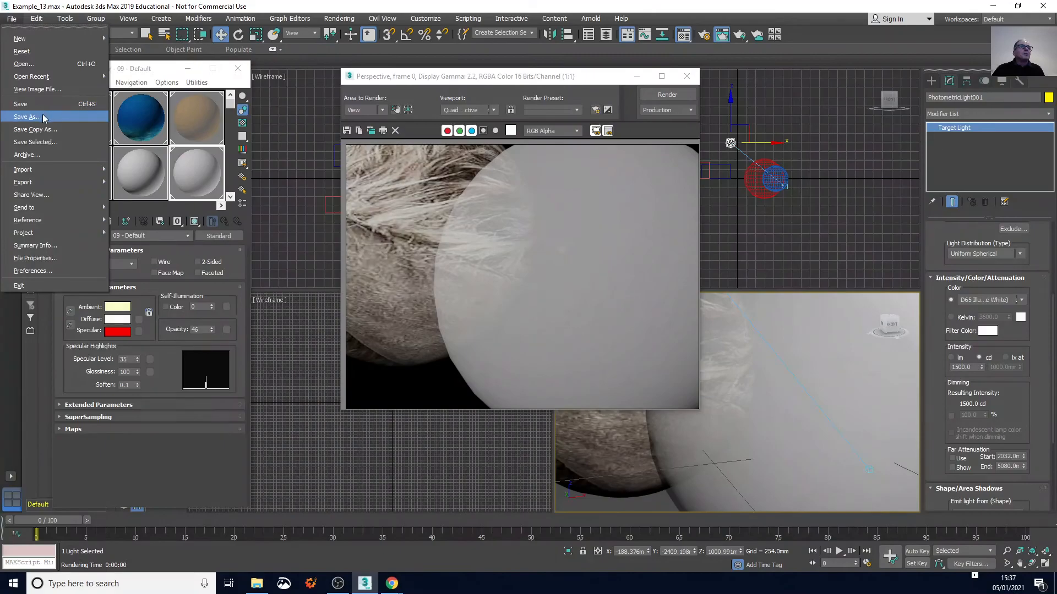
pyautogui.click(33, 117)
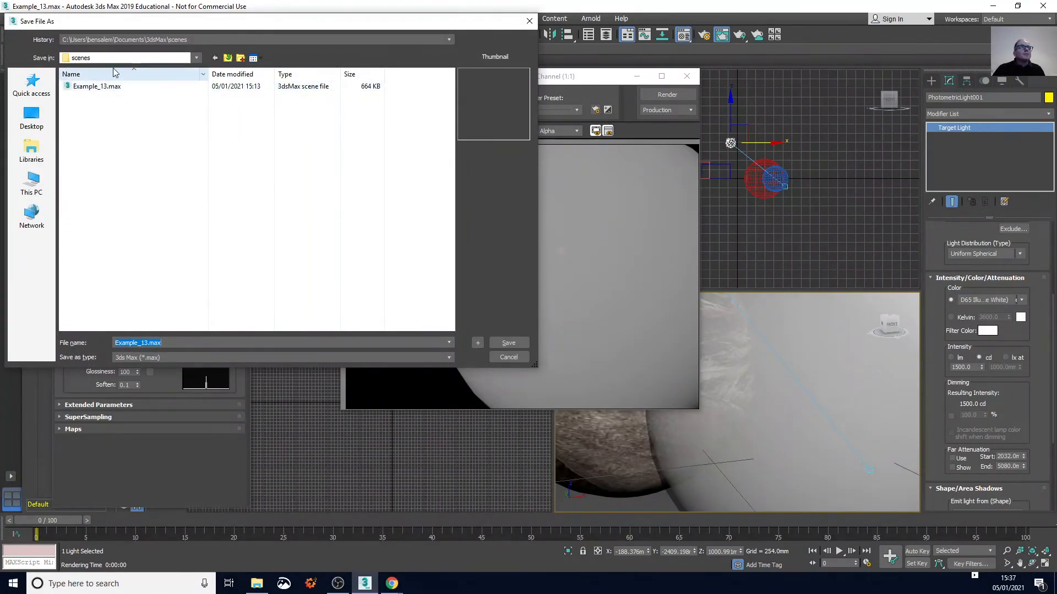
pyautogui.click(143, 342)
pyautogui.press('BackSpace')
pyautogui.write('4')
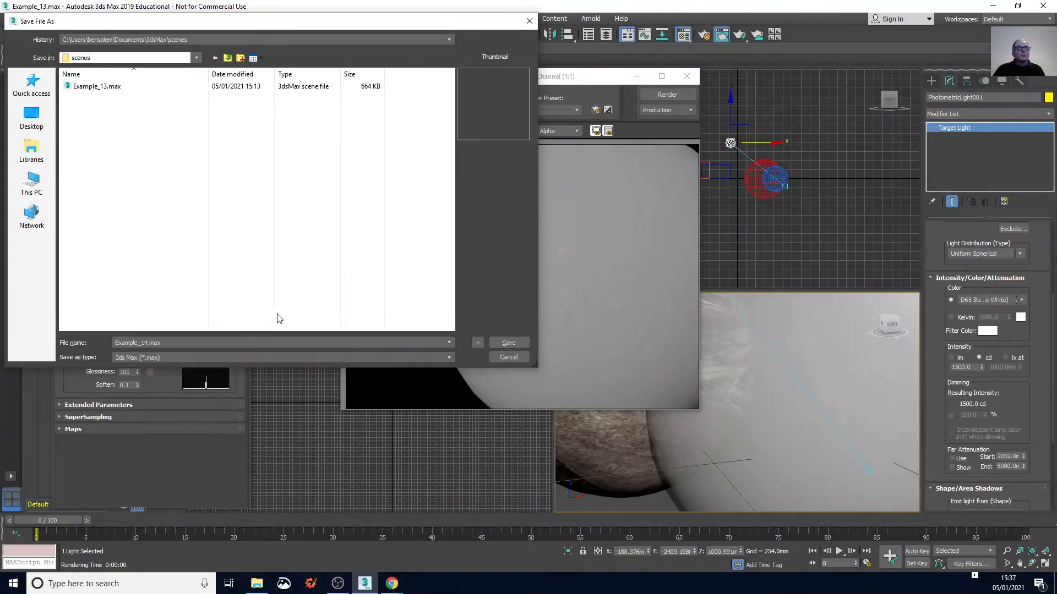
pyautogui.click(508, 344)
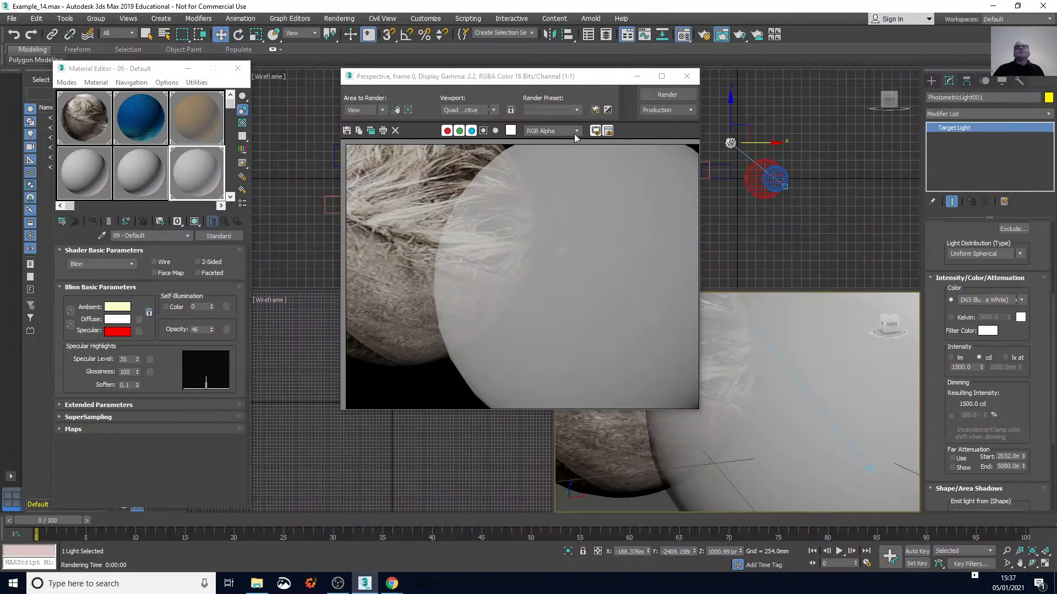
pyautogui.click(686, 78)
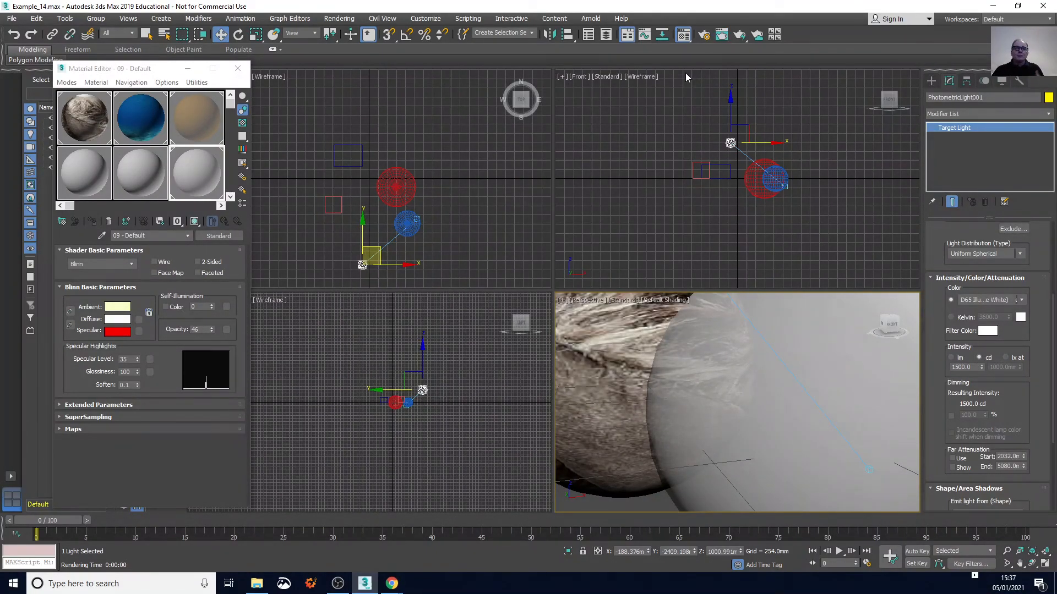